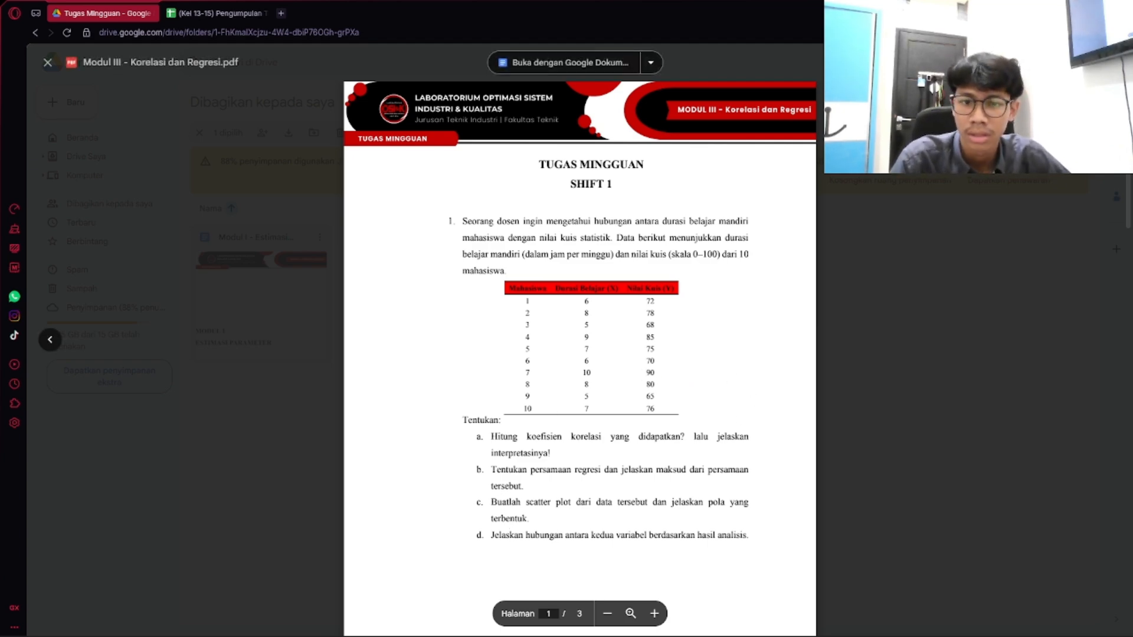
Switch to RStudio by searching for "rs" and launching it.
left_click(485, 626)
type("rs")
left_click(390, 202)
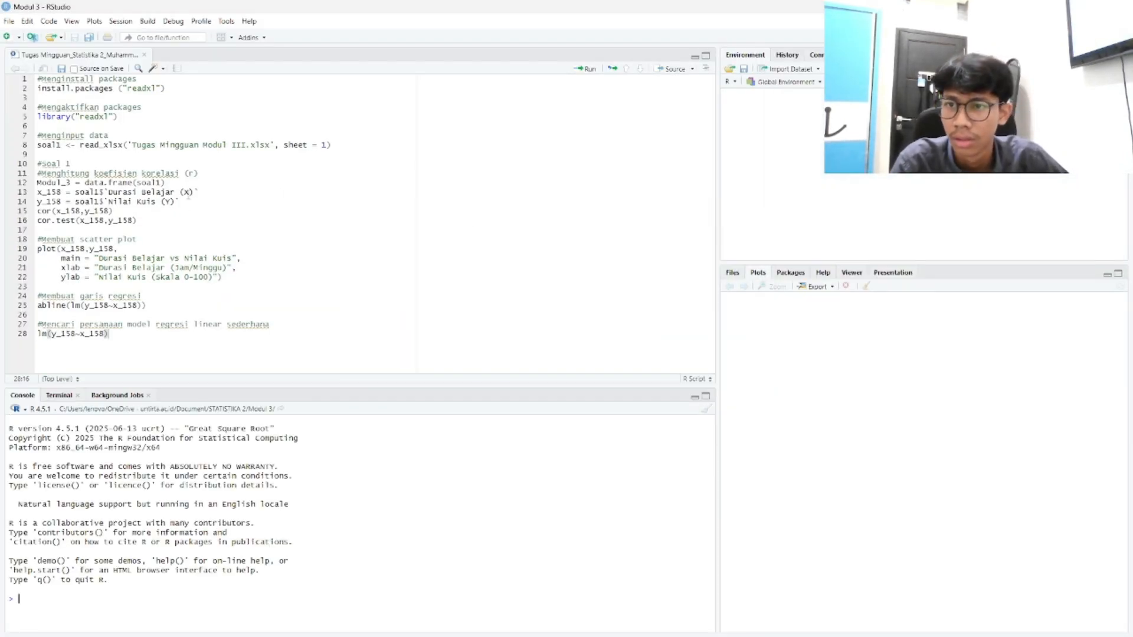
Create a new project from the existing directory Document/STATISTIKA 2/Modul 3.
left_click(9, 22)
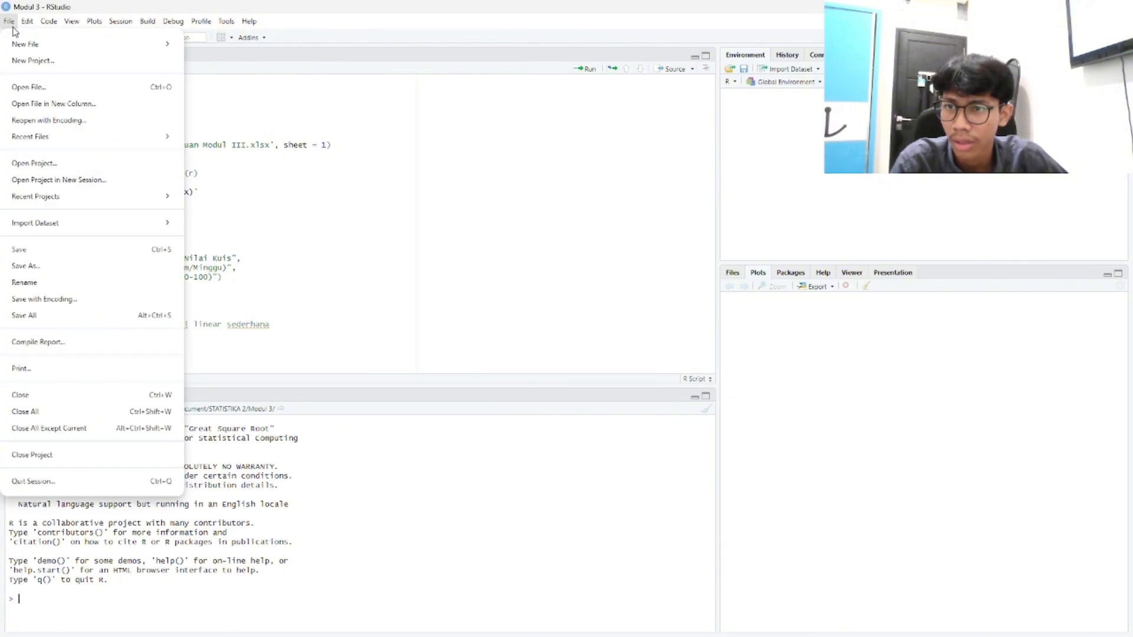
left_click(70, 67)
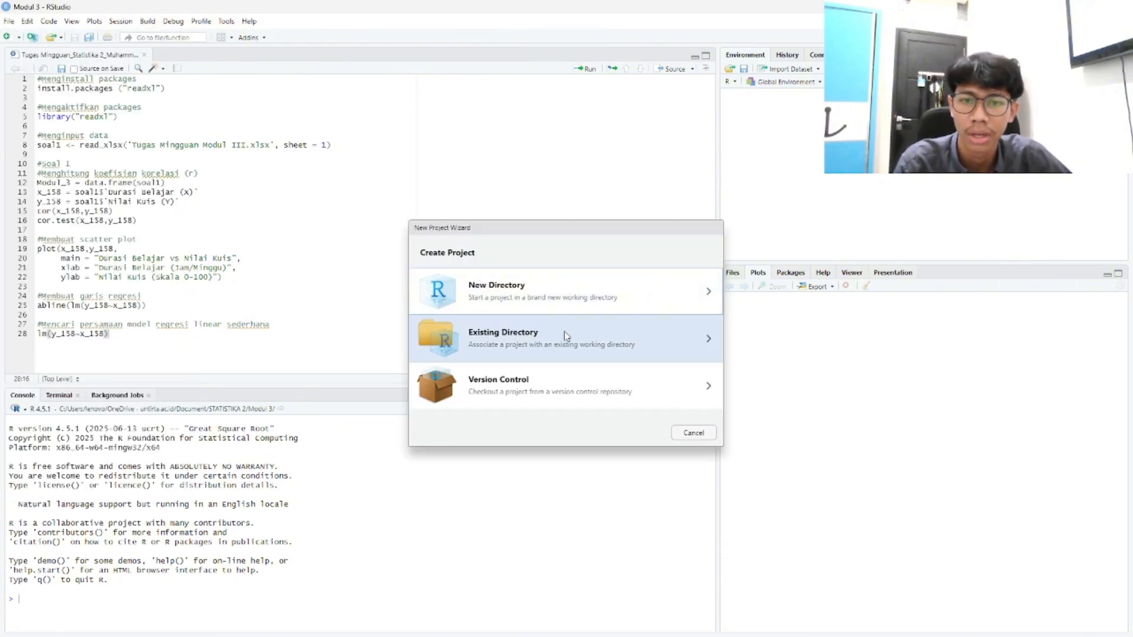
left_click(528, 341)
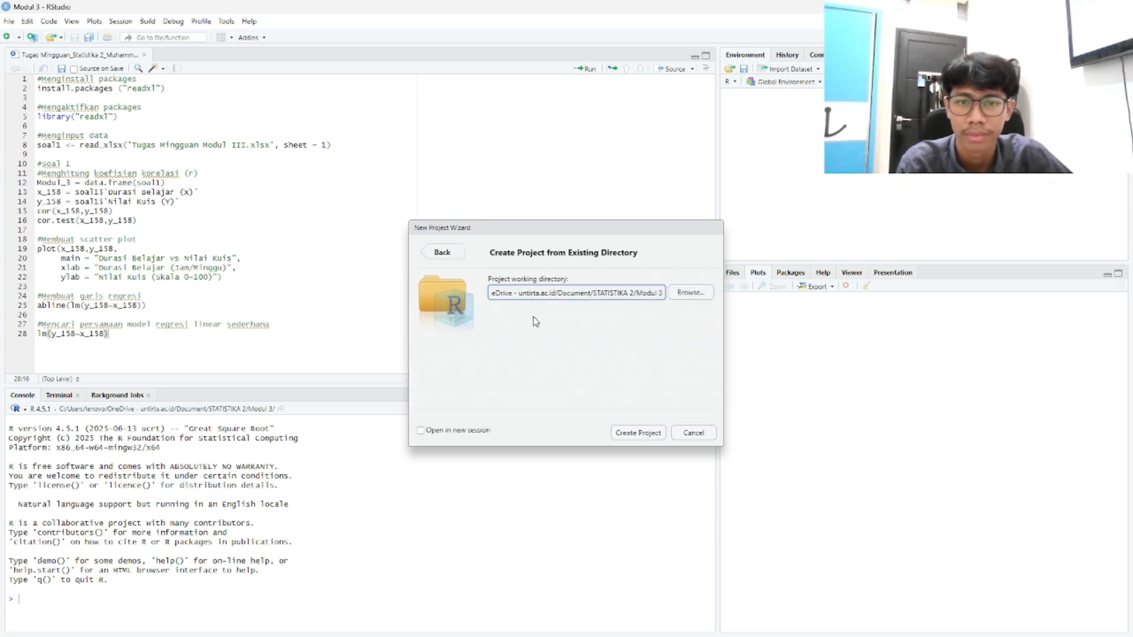
left_click(686, 293)
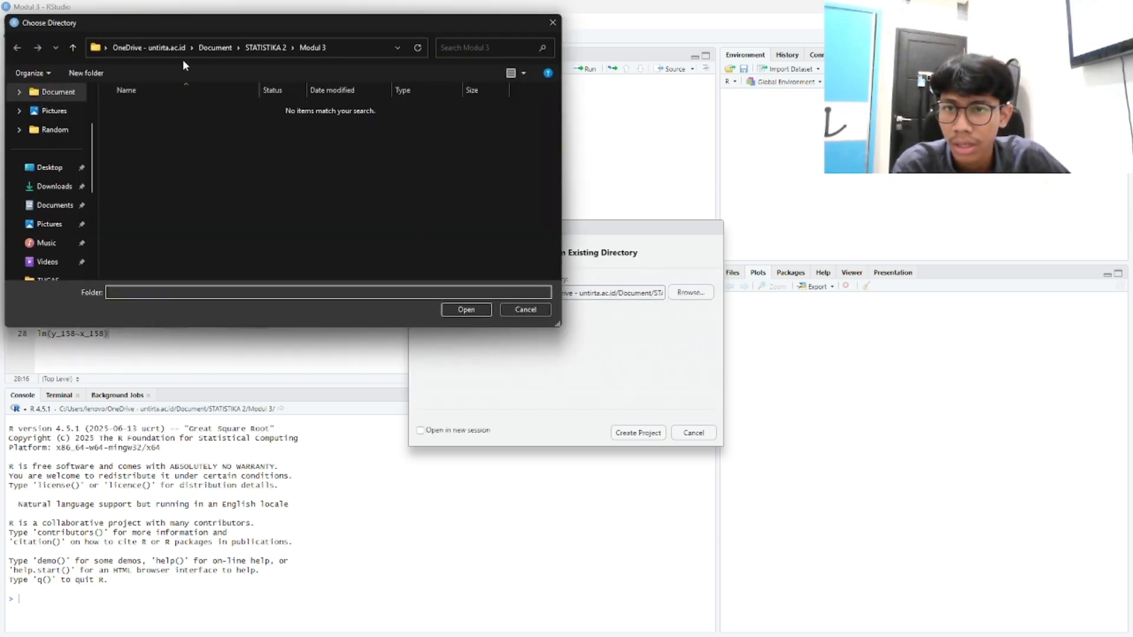
left_click(68, 95)
scroll(177, 245, "down", 2)
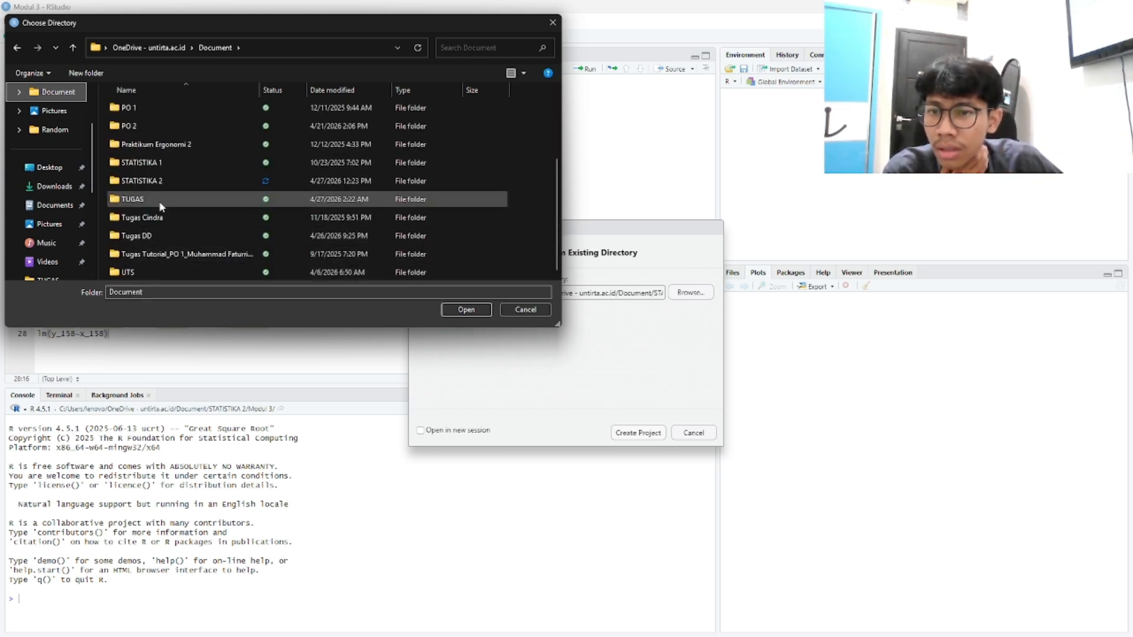
double_click(165, 182)
double_click(217, 145)
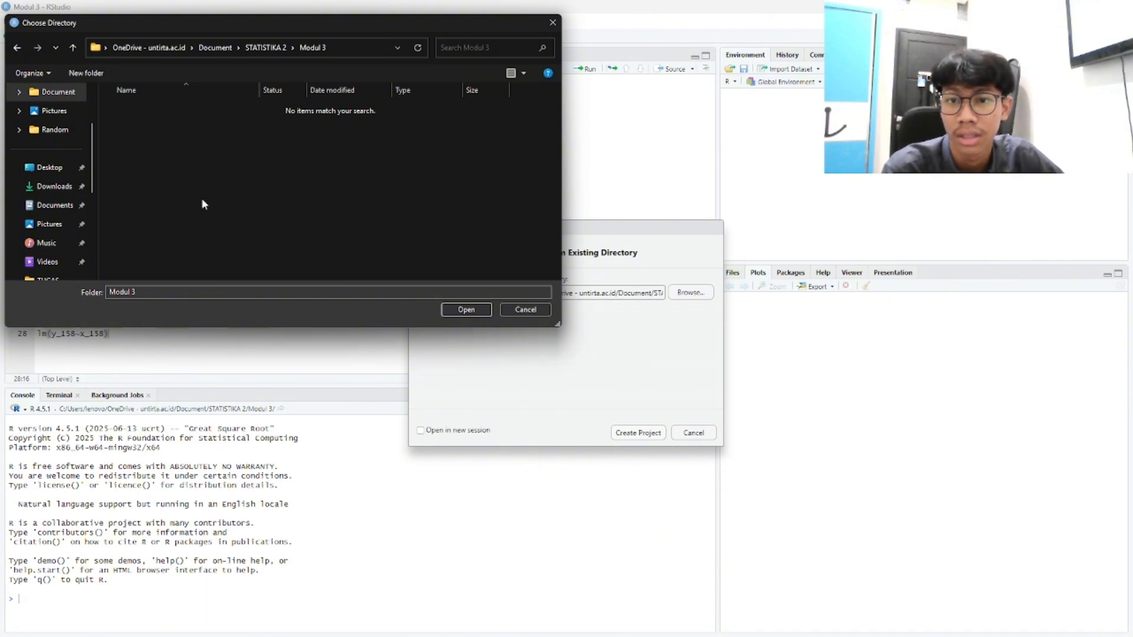
left_click(476, 312)
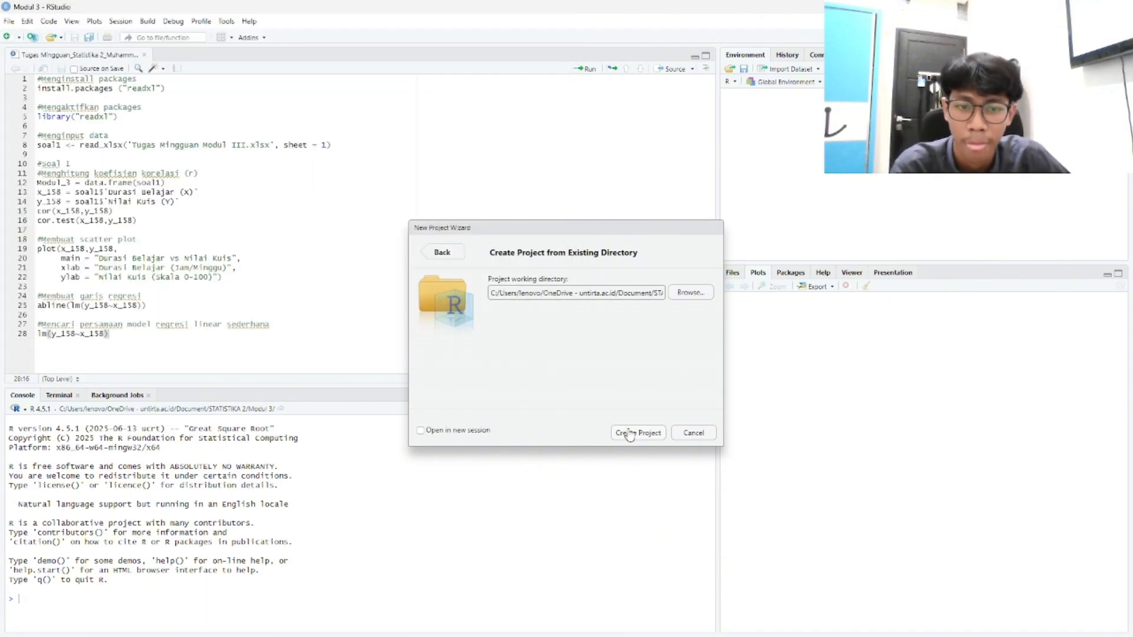
left_click(629, 434)
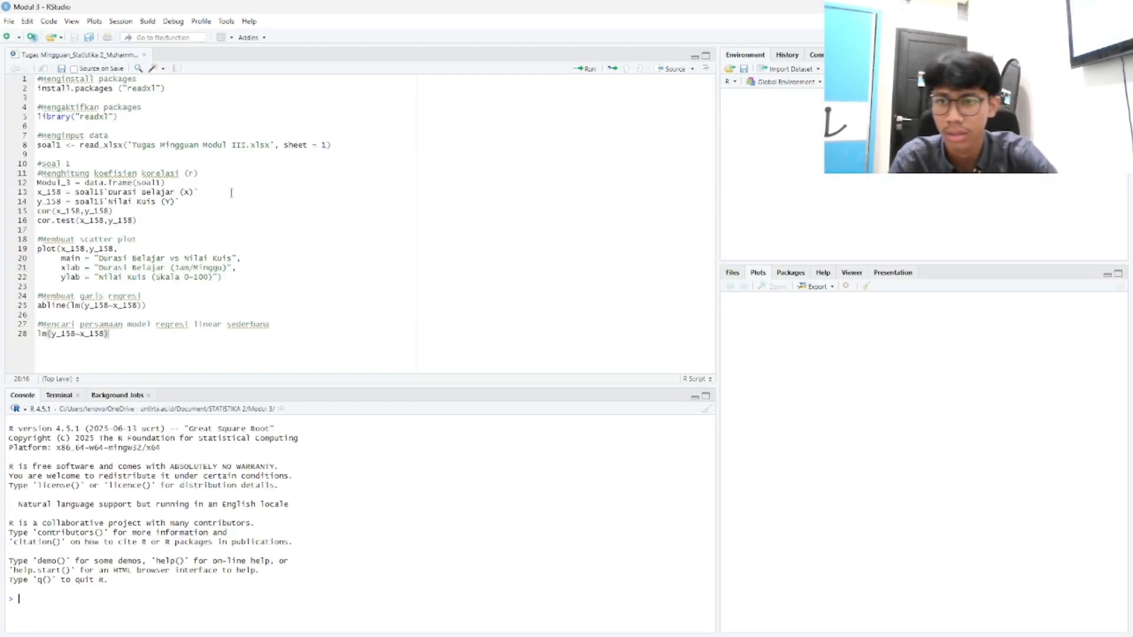
Create a new R script, copy the whole existing Tugas Mingguan script into it, and close the original script.
key("ctrl+shift+n")
left_click(98, 54)
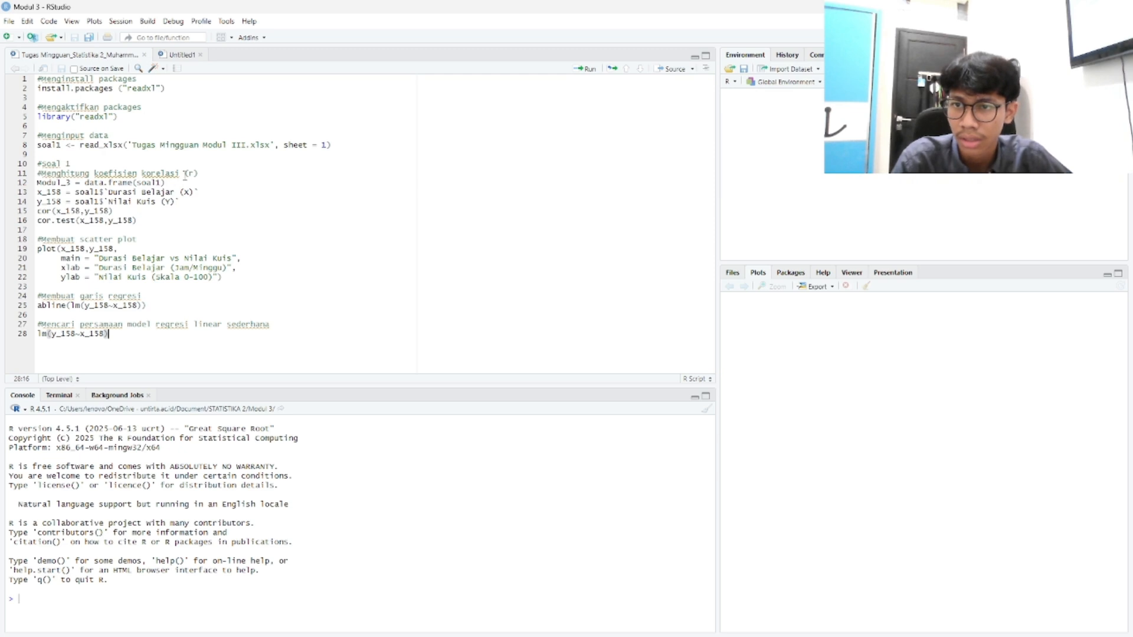
key("ctrl+a")
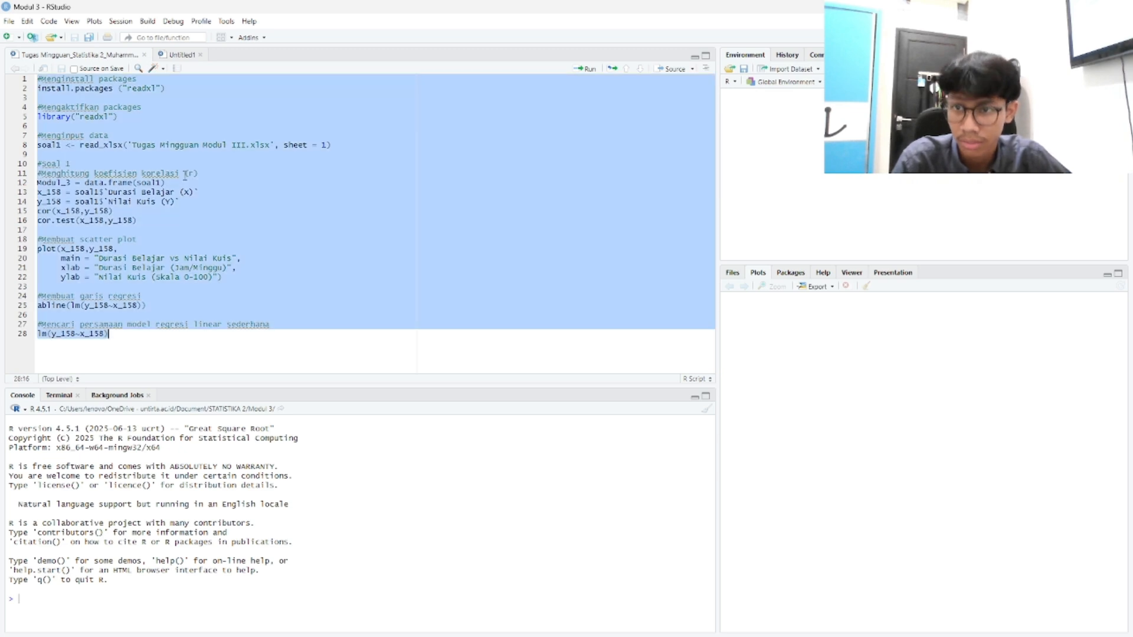
left_click(144, 55)
type("#menginstall packages install.packages (\"readxl\")  #mengaktifkan packages library(\"readxl\")  #menginput data soal1 <- read_xlsx('Tugas Mingguan Modul III.xlsx', sheet = 1)  #soal 1 #Menghitung koefisien korelasi (r) Modul_3 = data.frame(soal1) x_158 = soal1$`Durasi Belajar (X)` y_158 = soal1$`Nilai Kuis (Y)` cor(x_158,y_158) cor.test(x_158,y_158)  #Membuat scatter plot plot(x_158,y_158,      main = \"Durasi Belajar vs Nilai Kuis\",      xlab = \"Durasi Belajar (Jam/Minggu)\",      ylab = \"Nilai Kuis (Skala 0-100)\")  #Membuat garis regresi abline(lm(y_158~x_158))  #Mencari persamaan model regresi linear sederhana lm(y_158~x_158)")
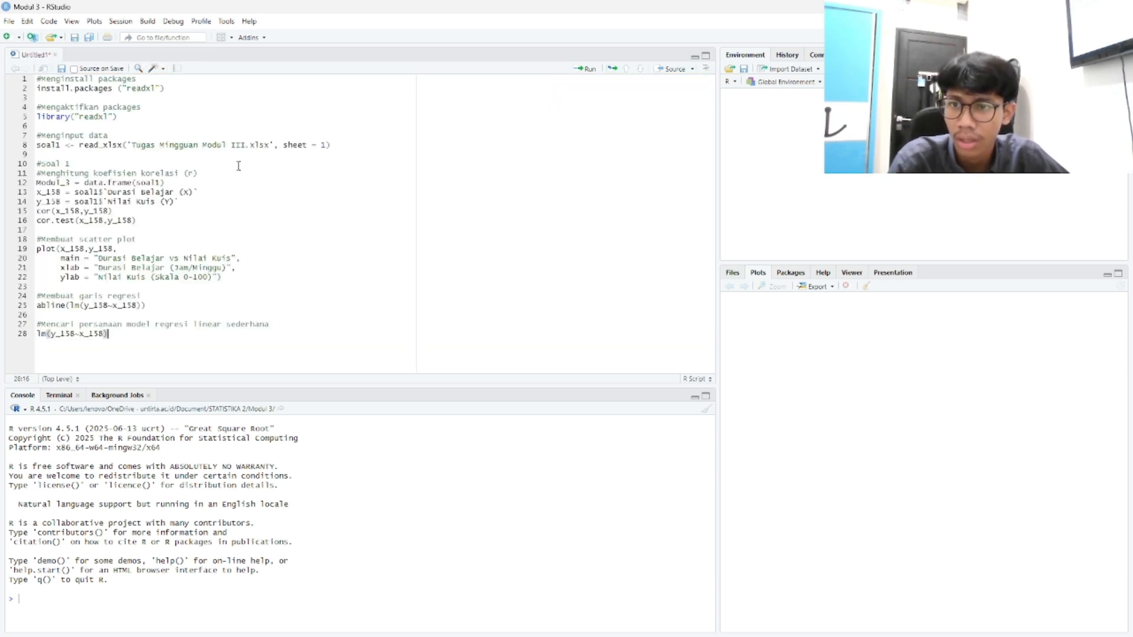
Review the script lines that install and load readxl and read the Excel file into soal1.
left_click(190, 114)
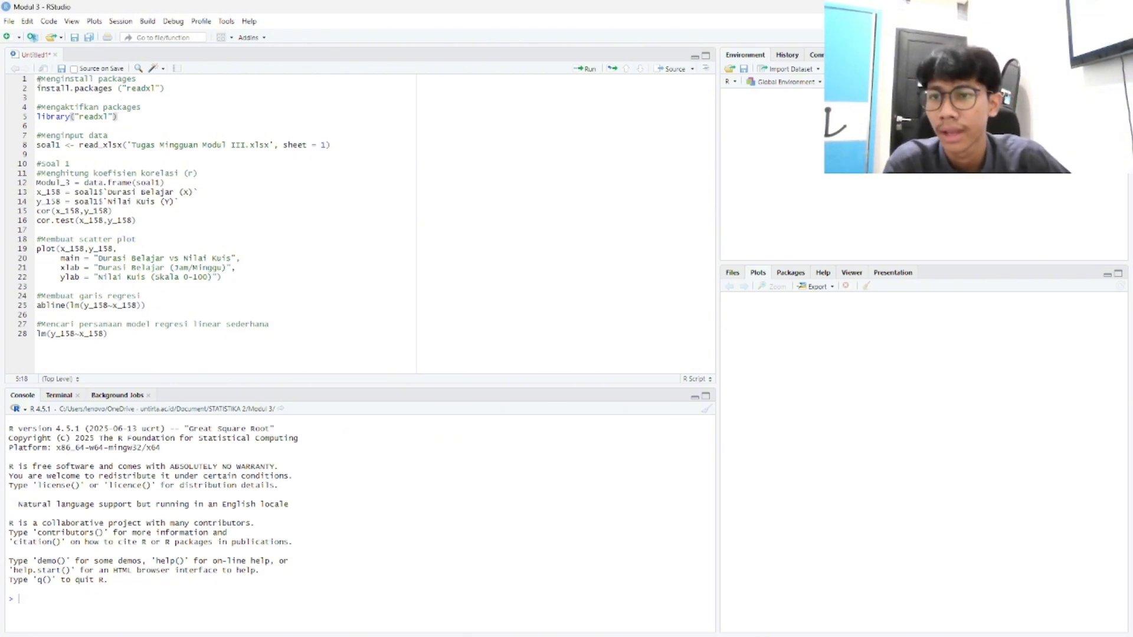
left_click_drag(37, 78, 196, 88)
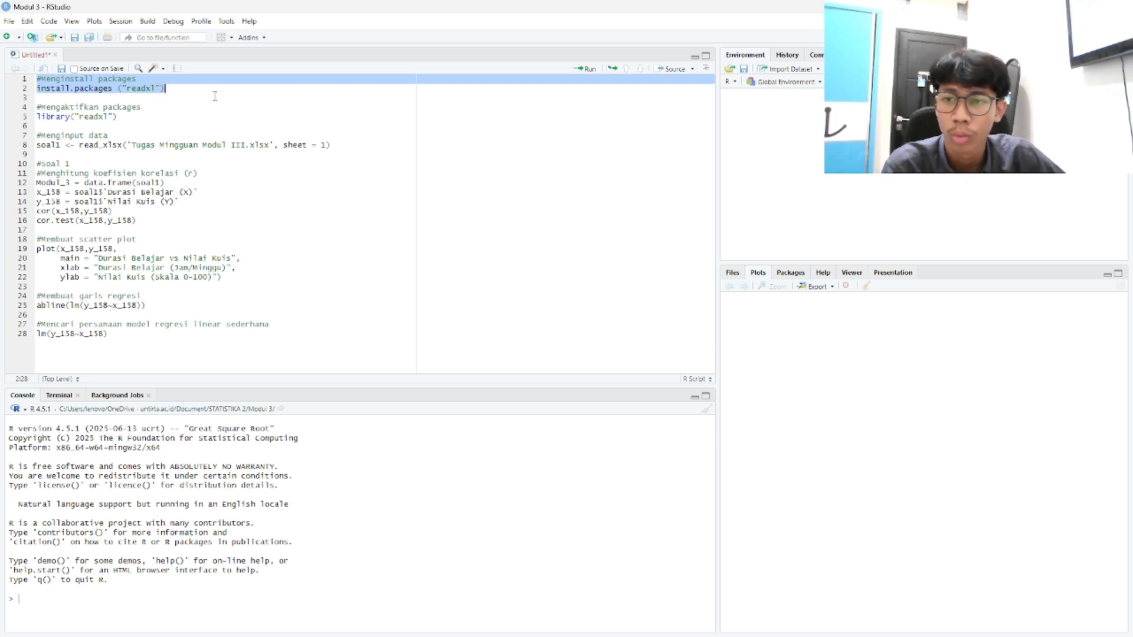
left_click_drag(34, 108, 121, 117)
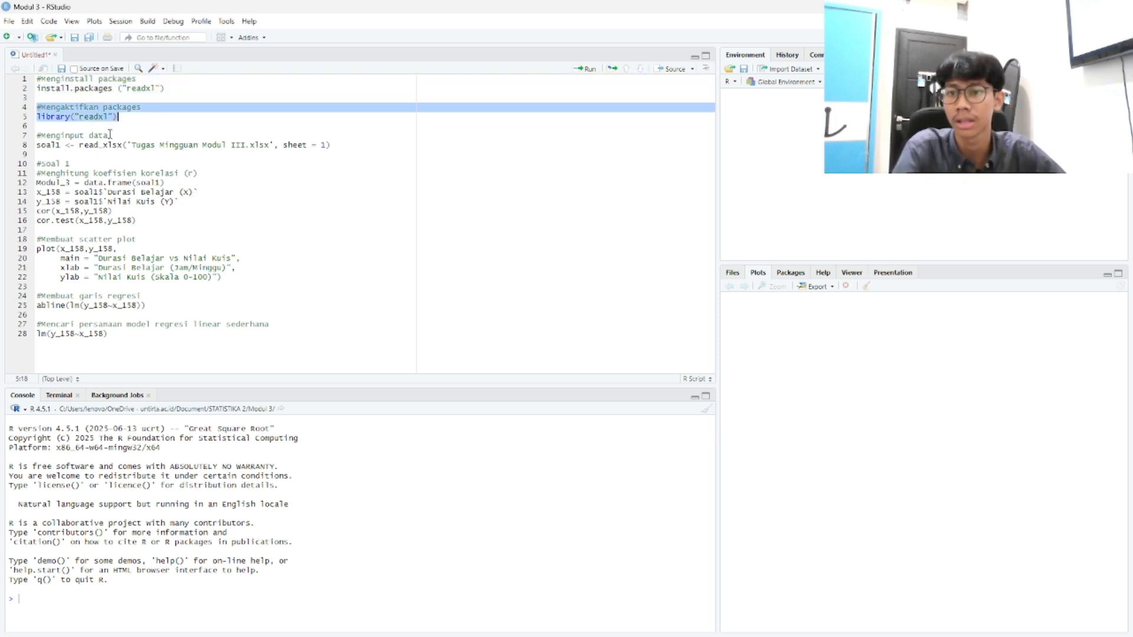
left_click_drag(38, 135, 163, 136)
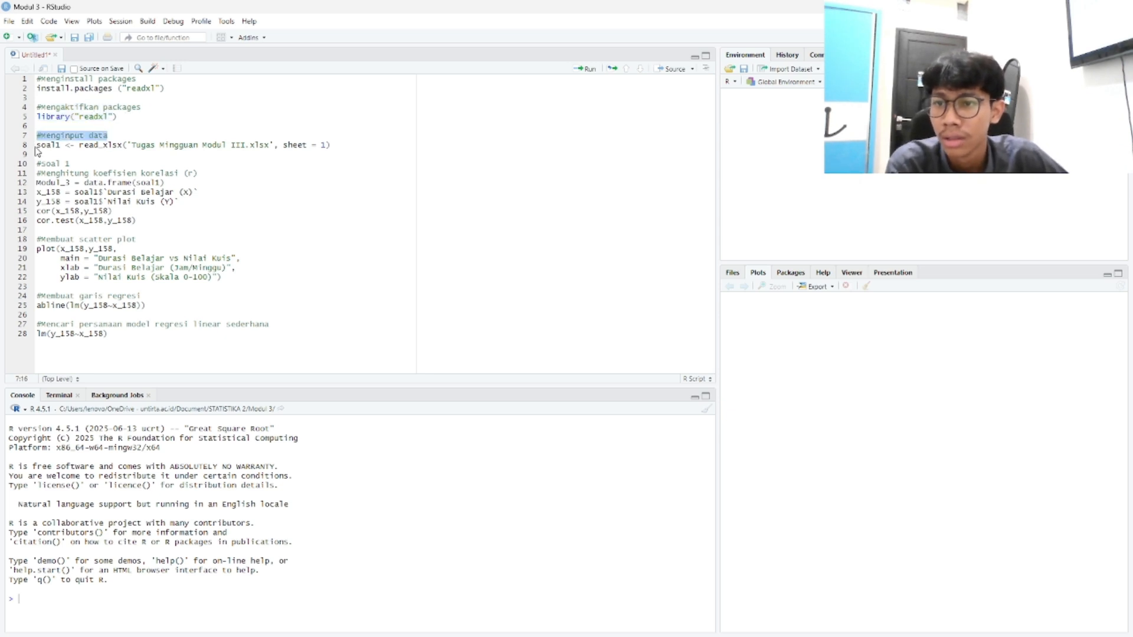
left_click_drag(35, 145, 123, 144)
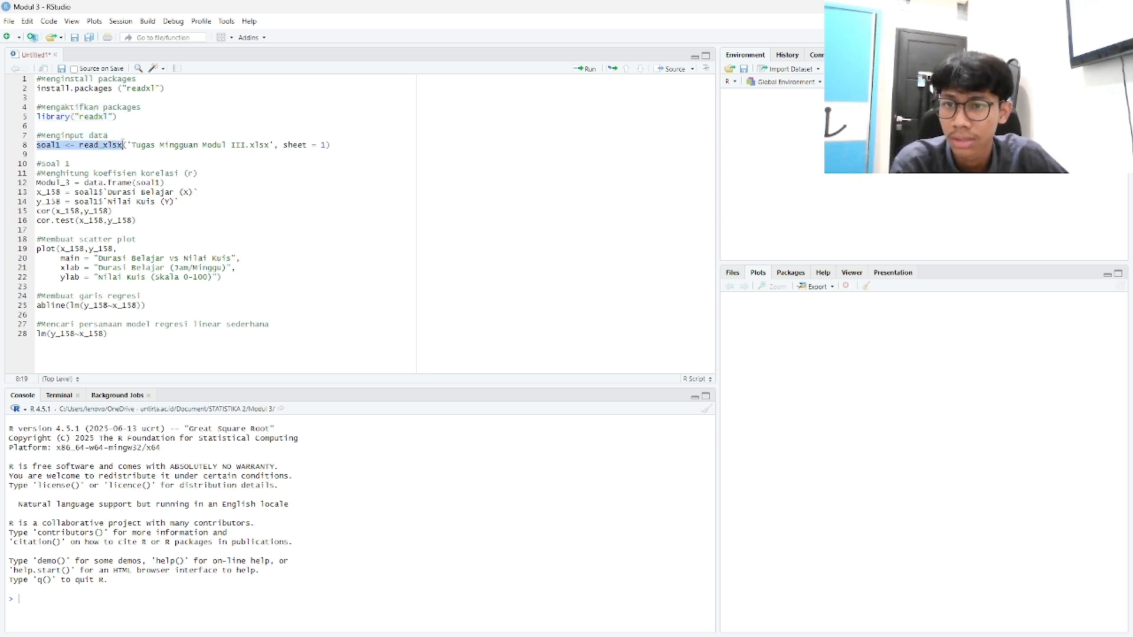
left_click(131, 145)
left_click_drag(75, 145, 247, 146)
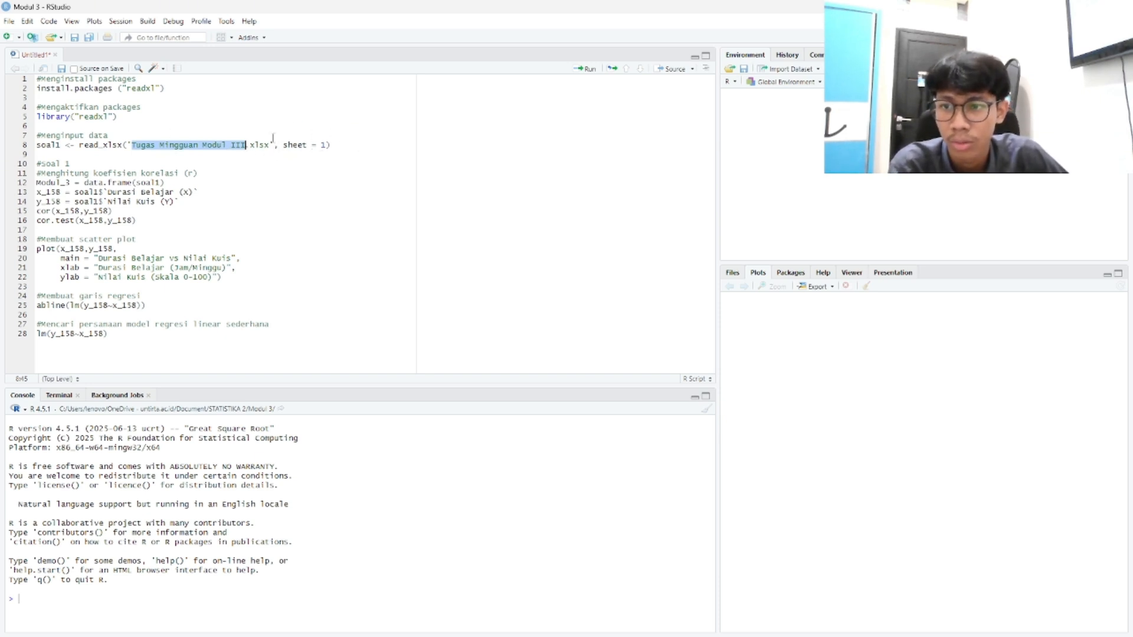
Review the Soal 1 correlation code, covering the data frame, the x_158 and y_158 variables, cor and cor.test.
left_click(63, 166)
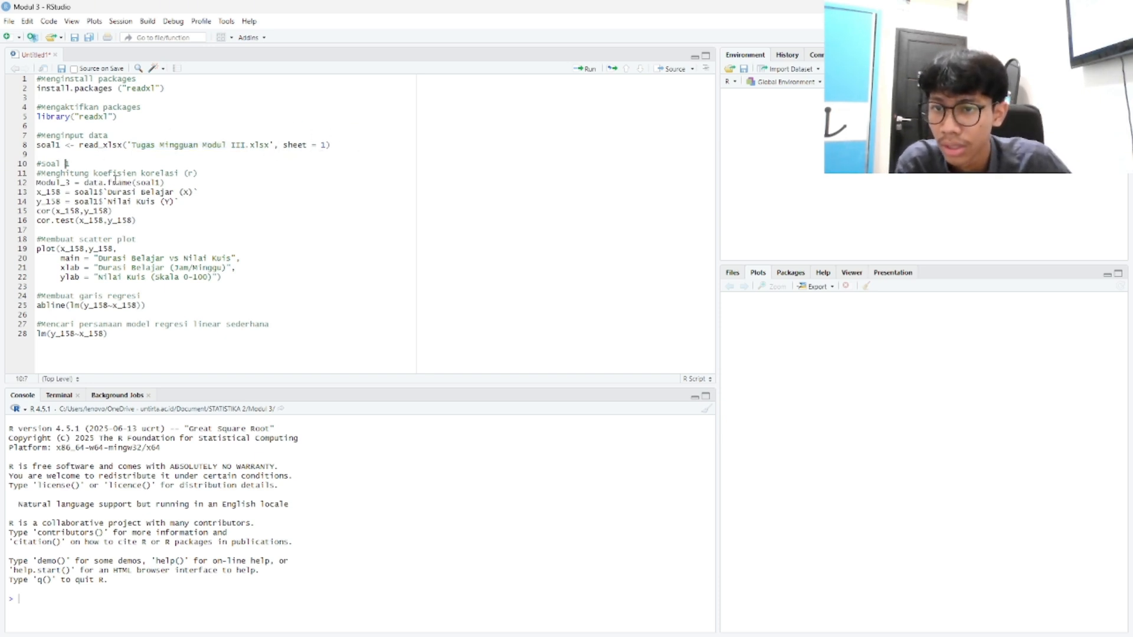
left_click_drag(35, 172, 200, 173)
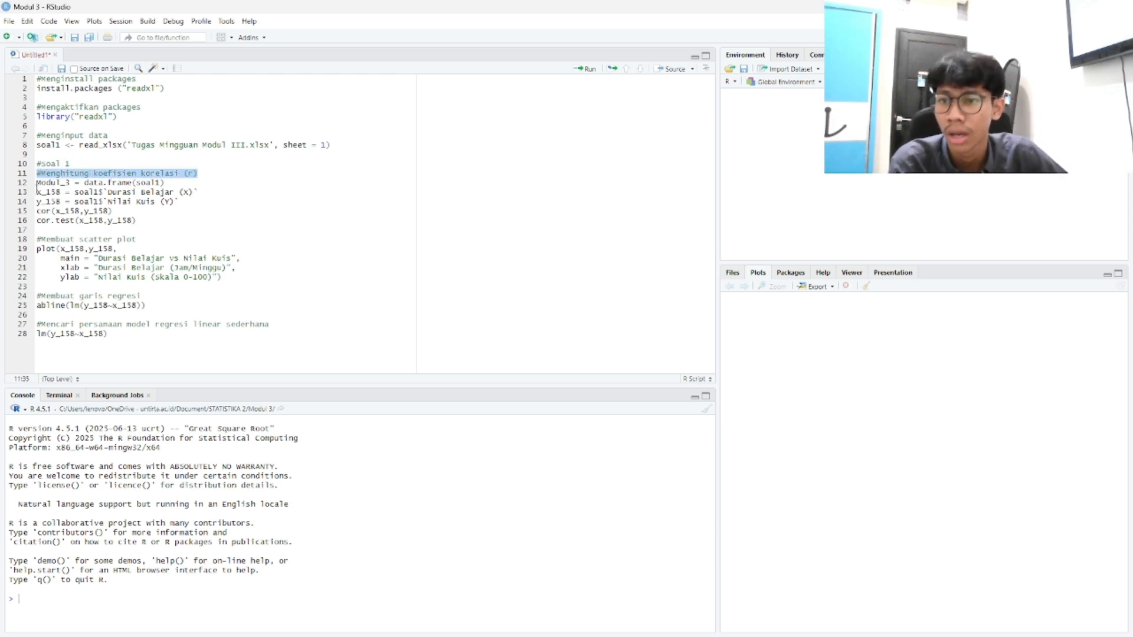
left_click_drag(37, 183, 84, 183)
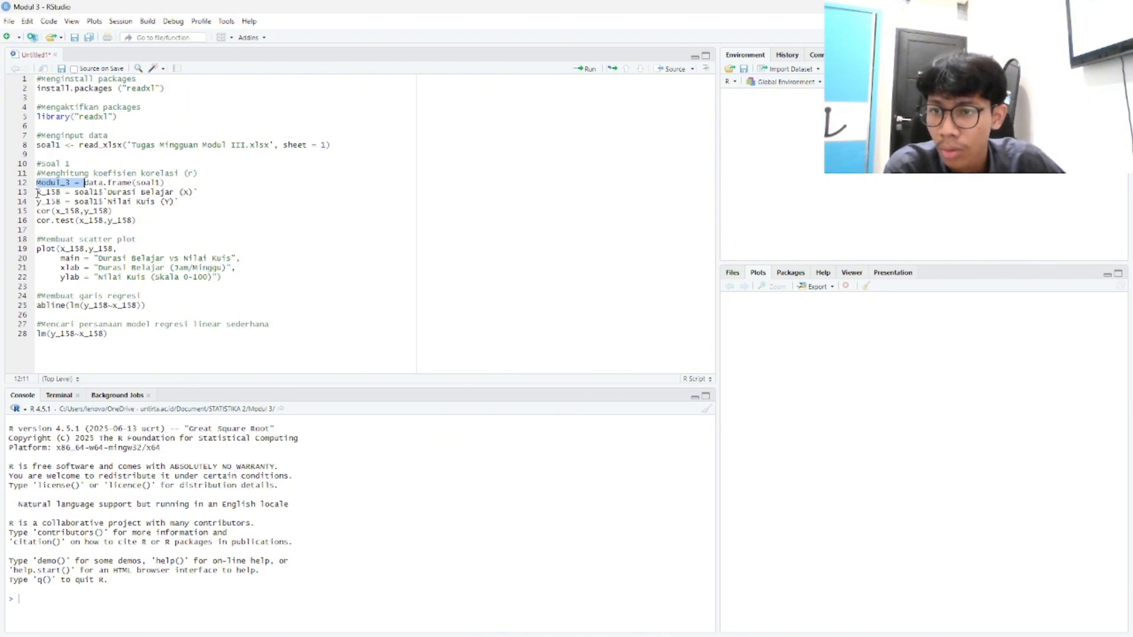
left_click_drag(37, 193, 146, 194)
left_click(152, 202)
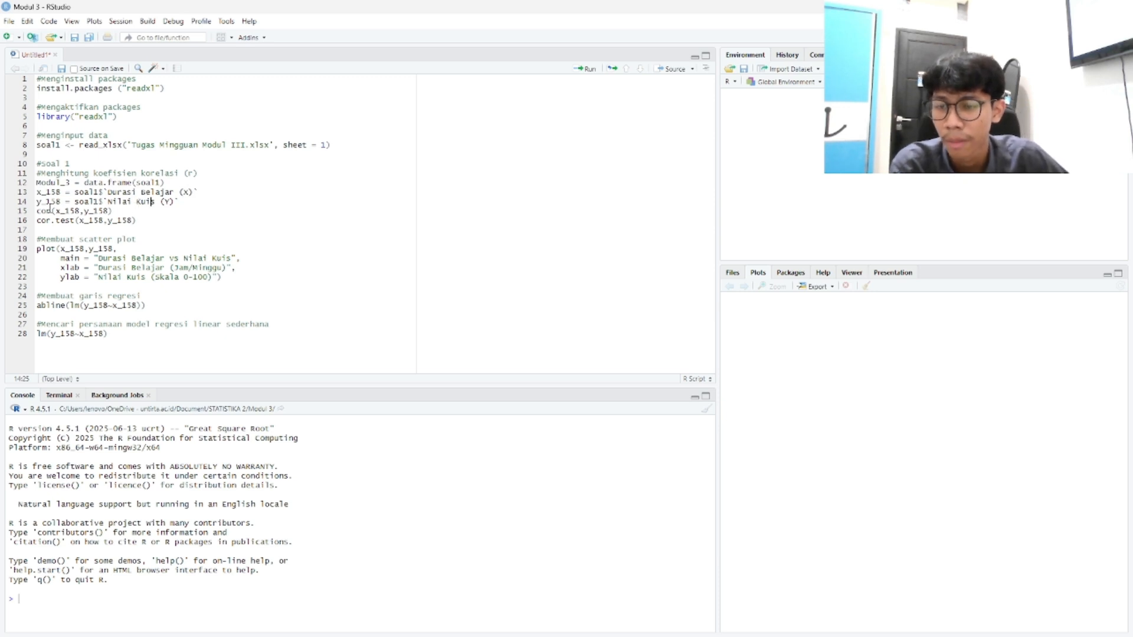
mouse_move(36, 210)
left_mouse_down()
mouse_move(124, 220)
mouse_move(37, 230)
left_mouse_up()
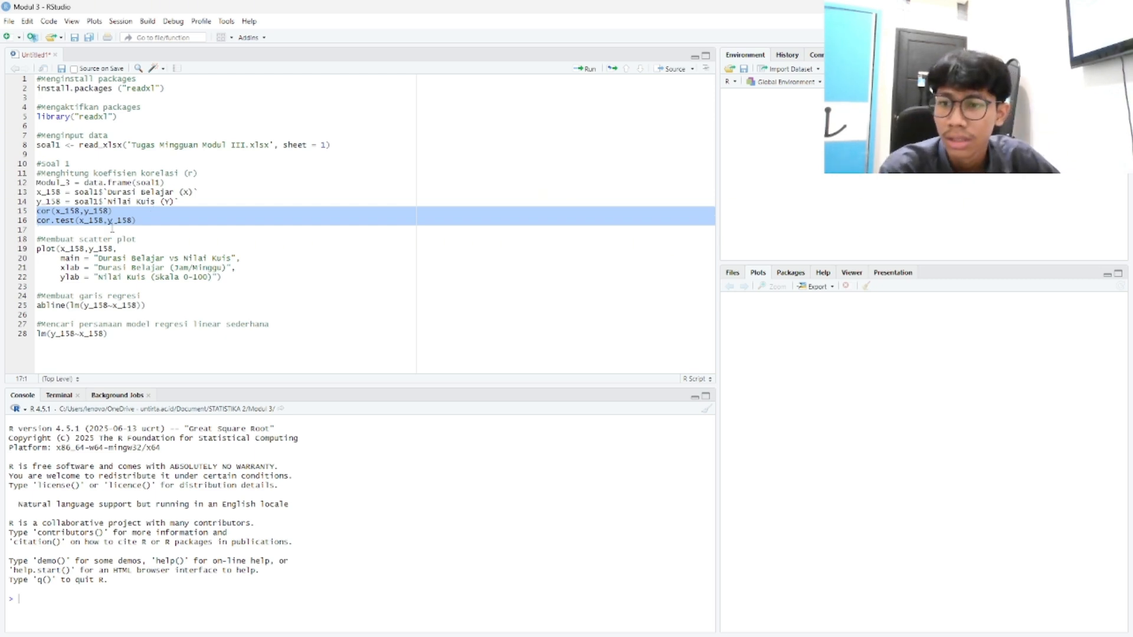
left_click(70, 212)
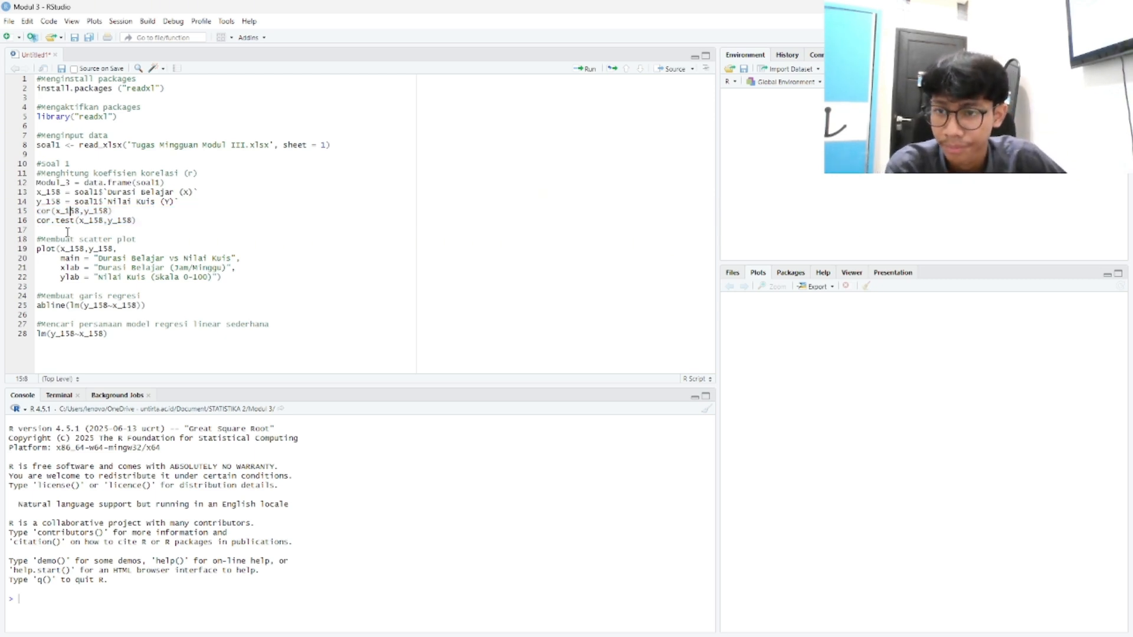
Review the scatter plot code, including the plot variables, main title, and x- and y-axis labels.
left_click_drag(38, 239, 38, 288)
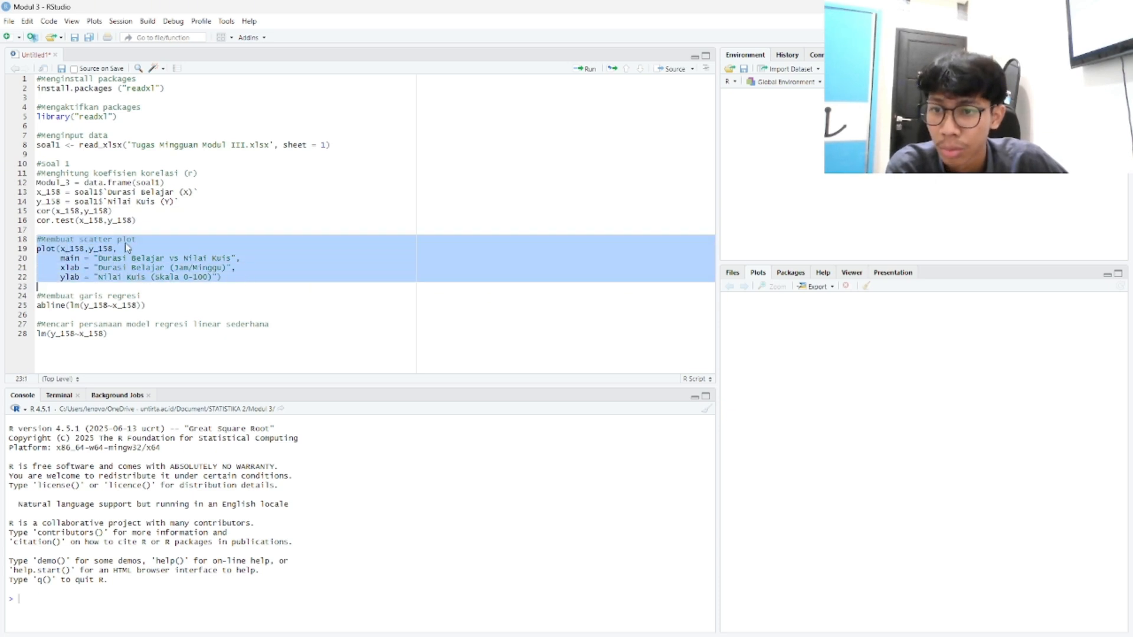
left_click(89, 257)
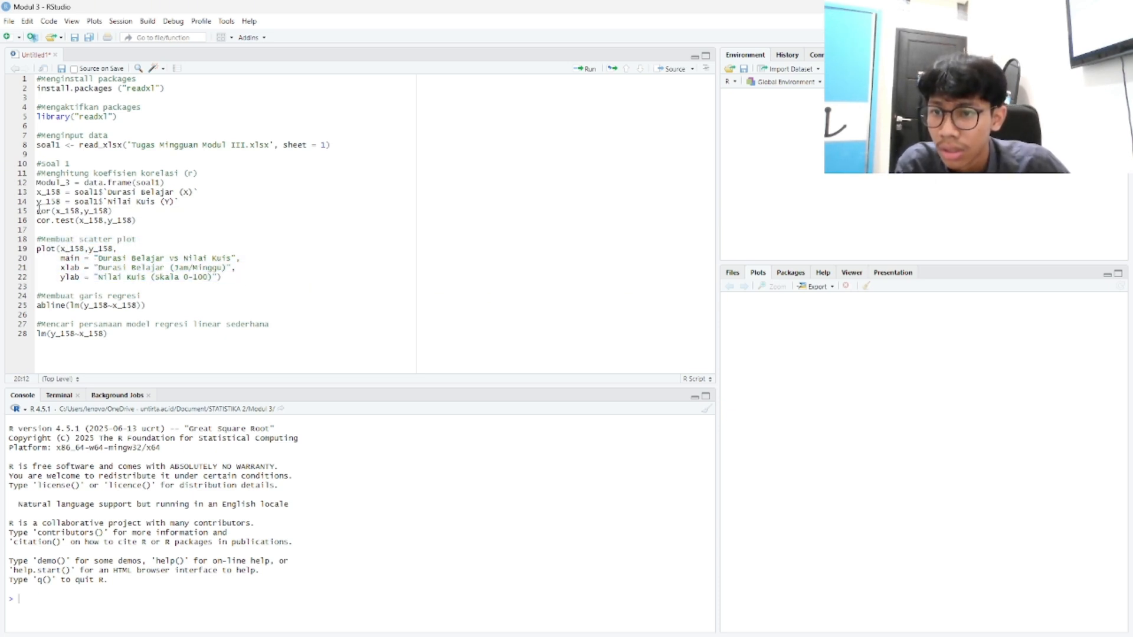
double_click(45, 249)
left_click_drag(60, 248, 84, 250)
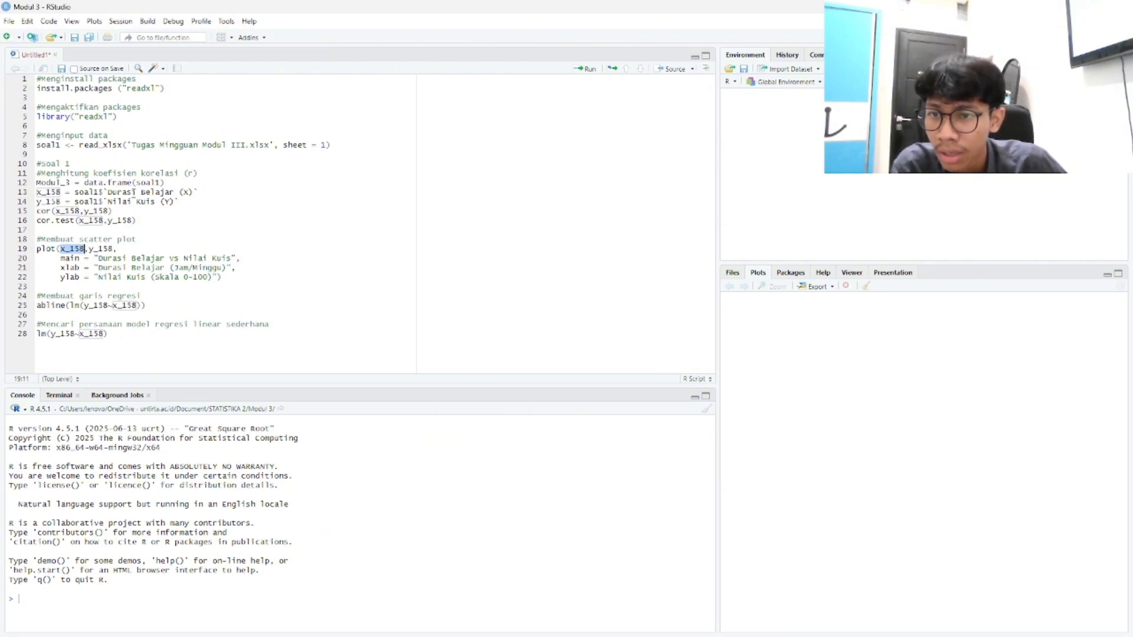
left_click_drag(89, 248, 119, 248)
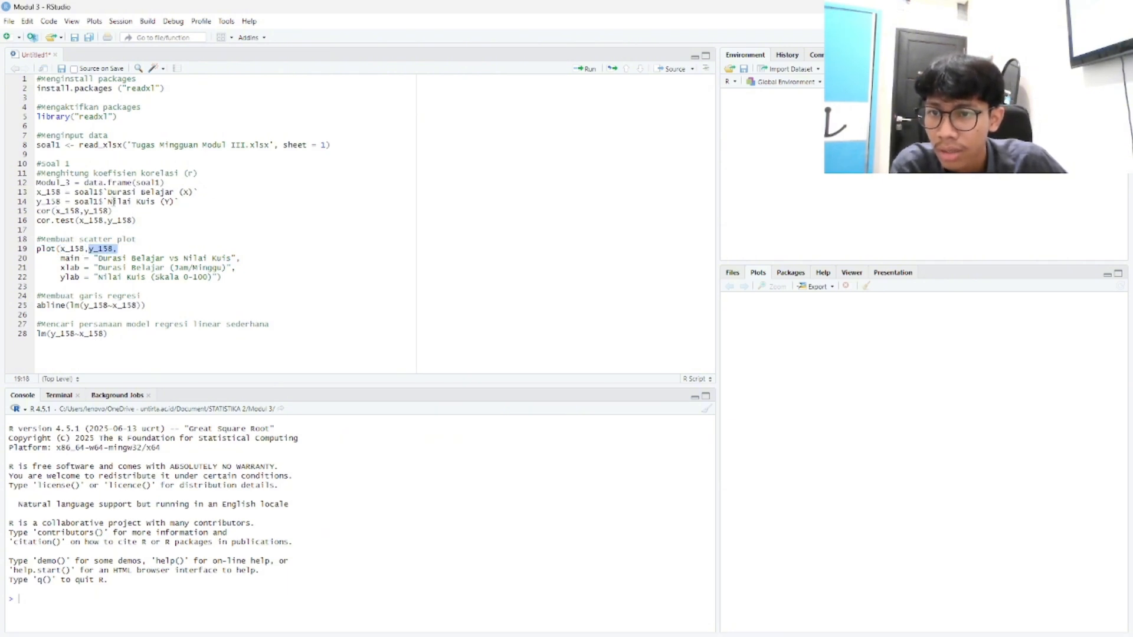
left_click(101, 269)
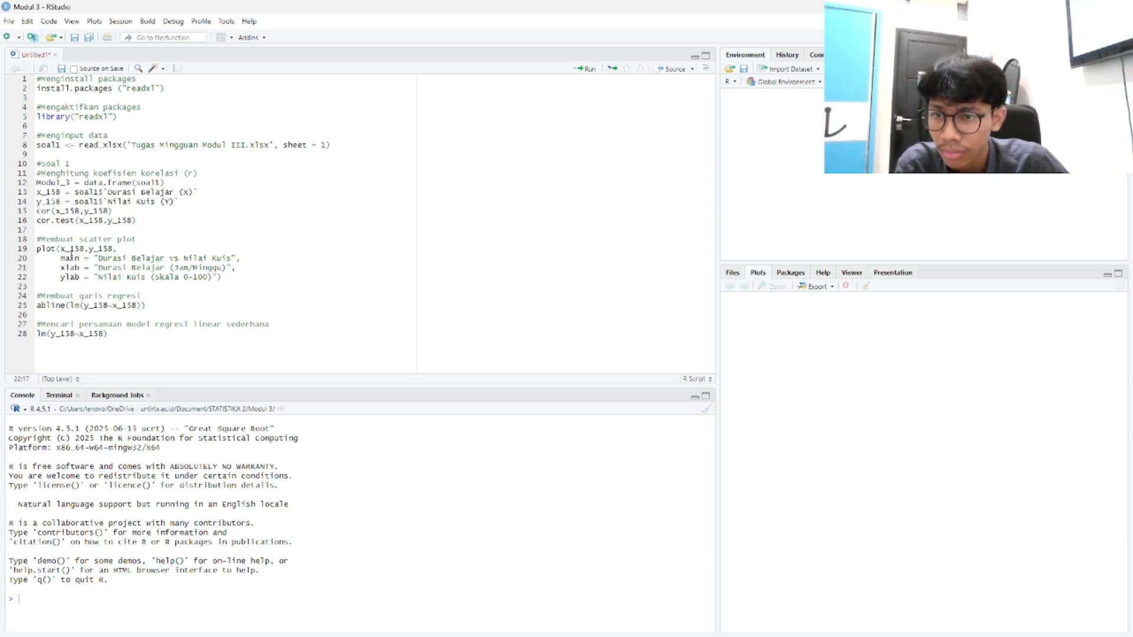
left_click_drag(60, 258, 235, 258)
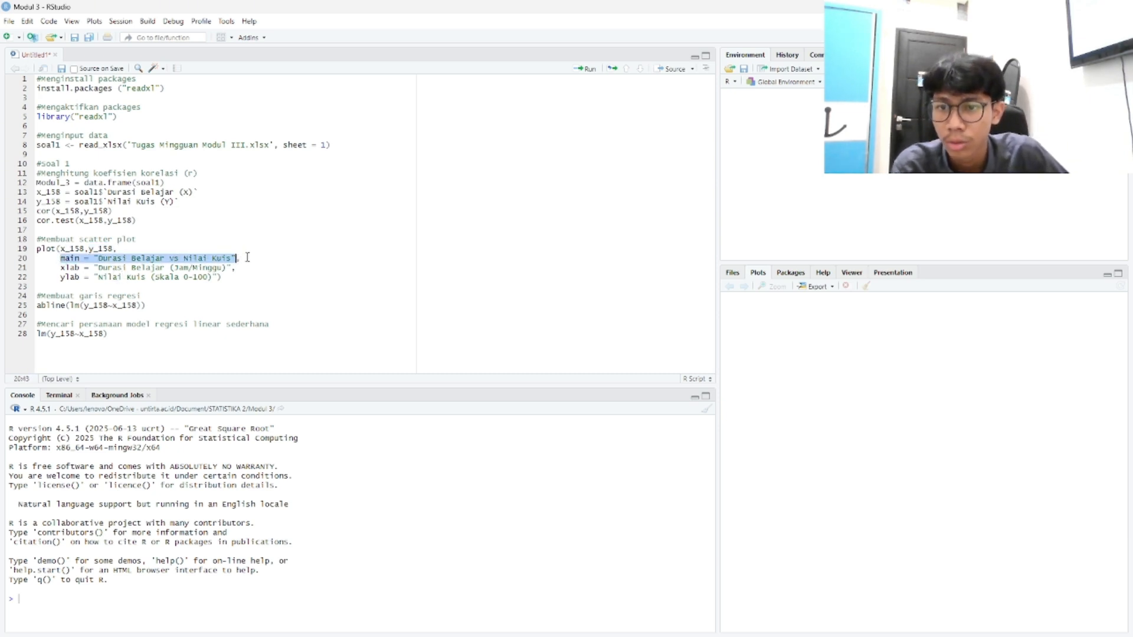
left_click_drag(60, 267, 245, 268)
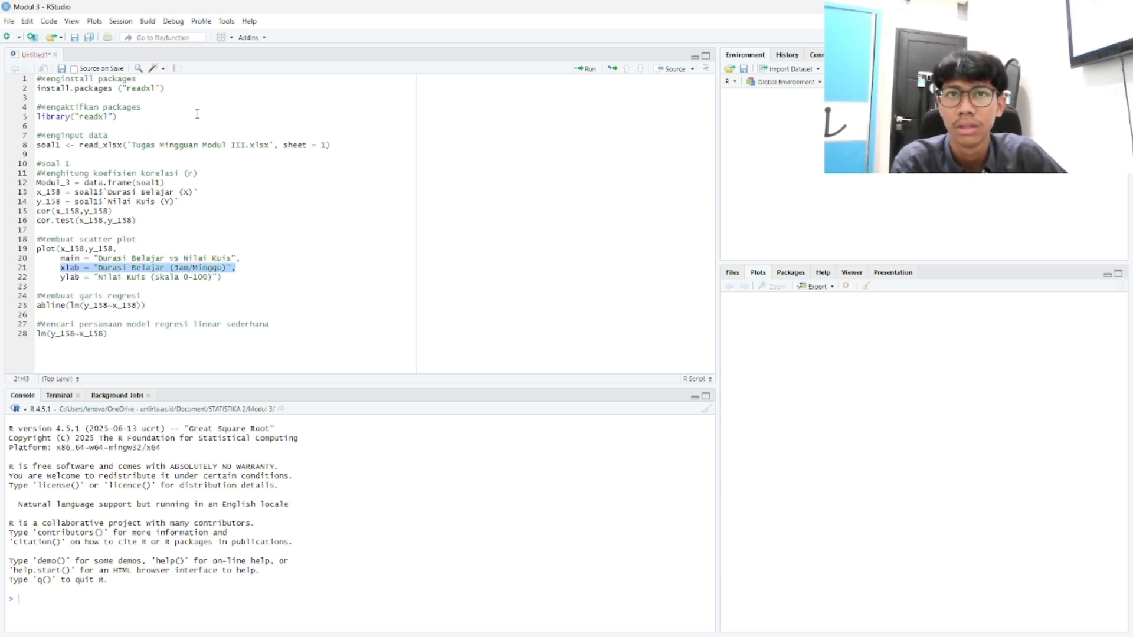
left_click_drag(60, 277, 220, 277)
Review the code for the abline regression line and the lm simple linear regression model.
left_click(33, 297)
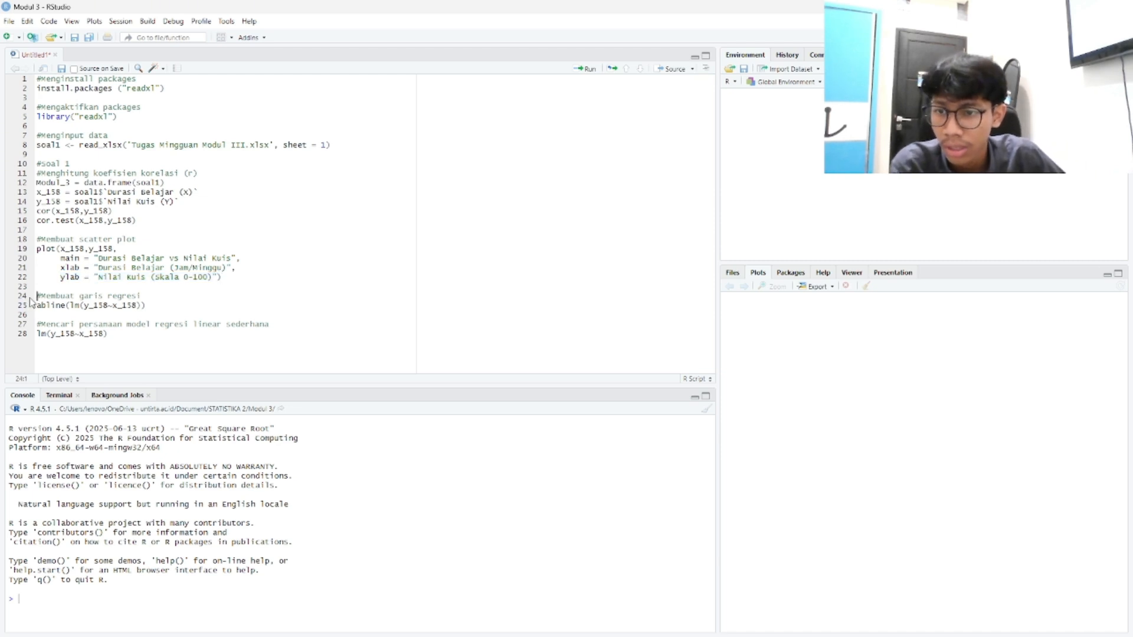
left_click_drag(33, 298, 164, 311)
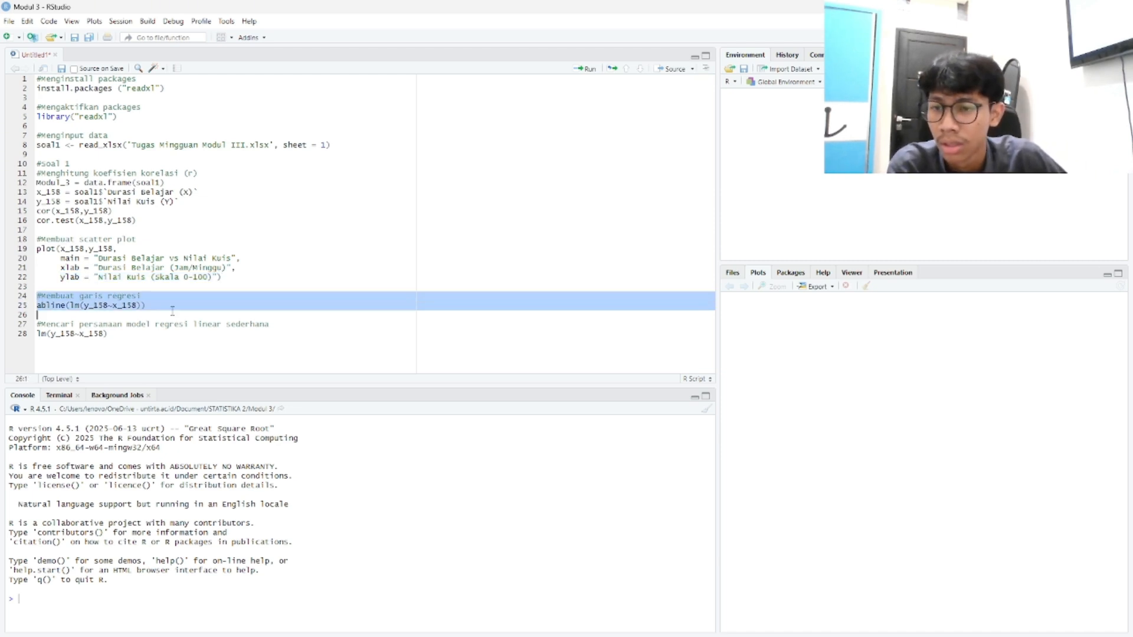
left_click(164, 308)
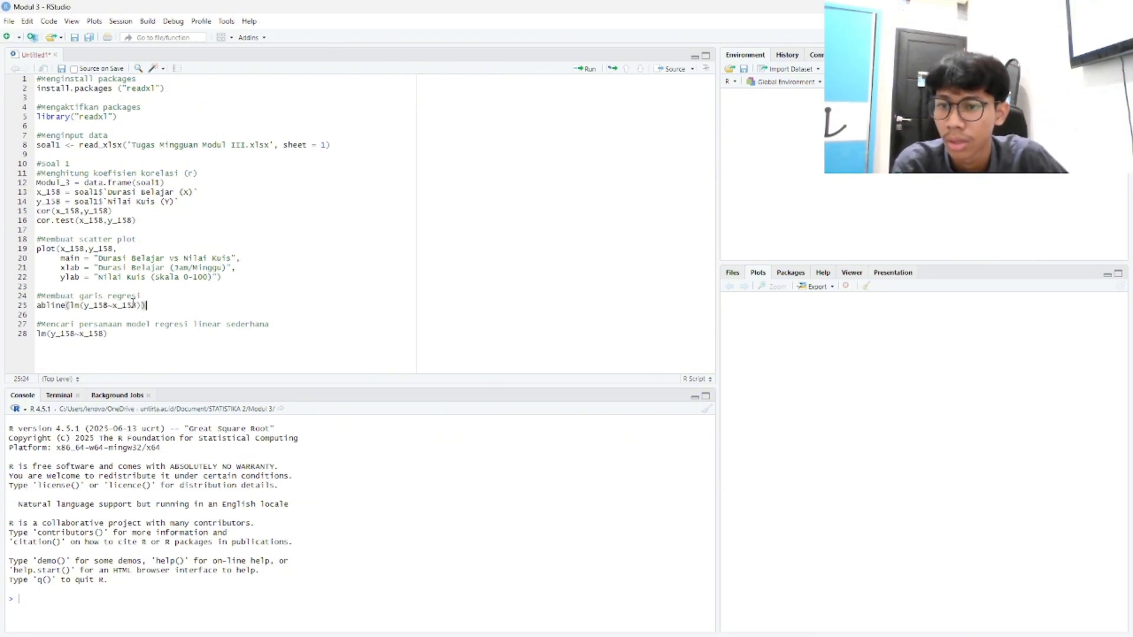
left_click_drag(38, 324, 127, 334)
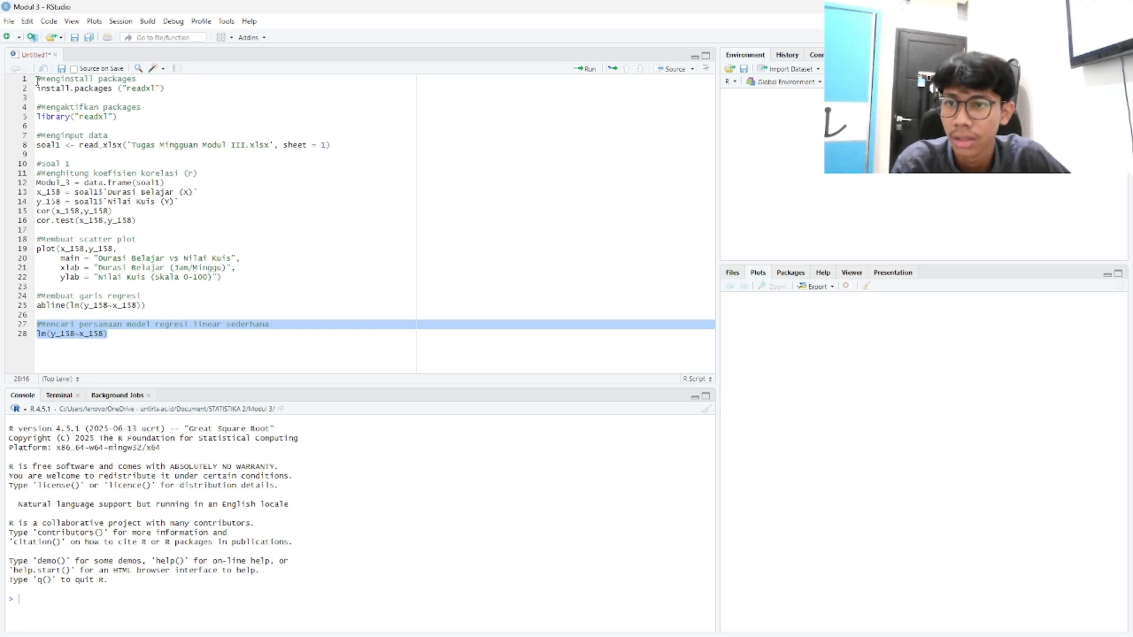
Run the script lines that install the readxl package and load it with library.
left_click_drag(37, 79, 178, 93)
key("ctrl+Return")
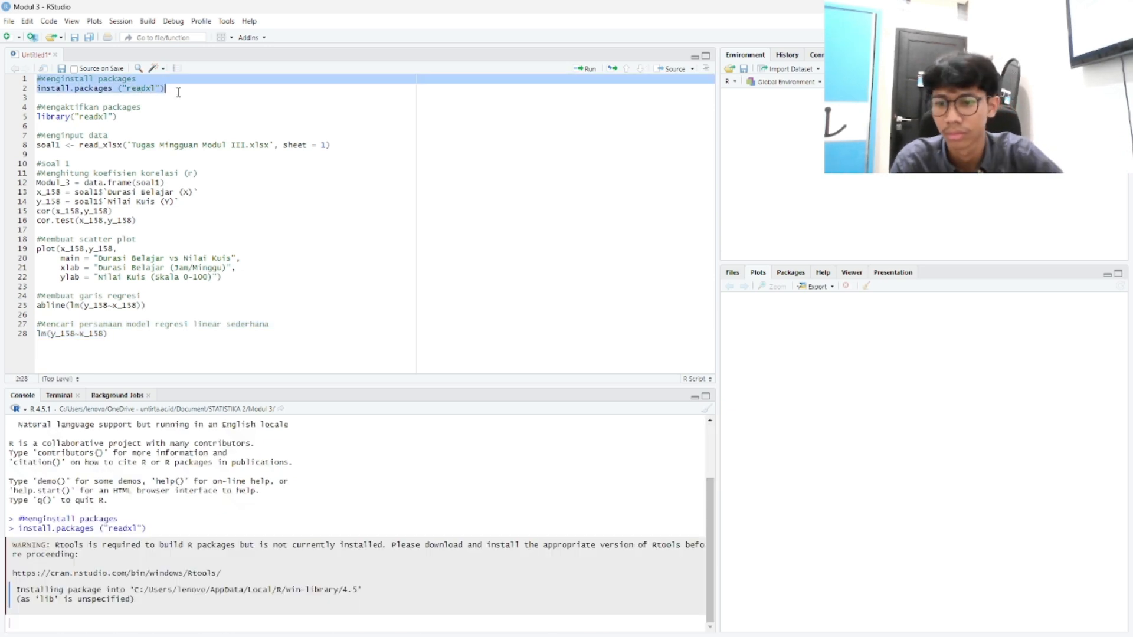
left_click_drag(37, 107, 119, 117)
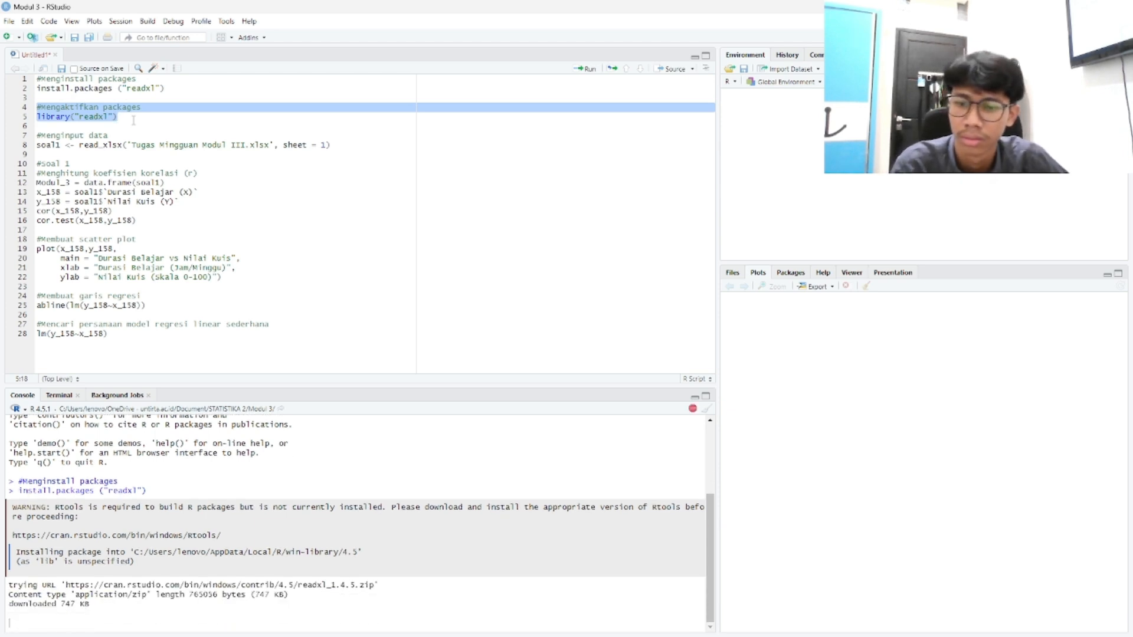
key("ctrl+Return")
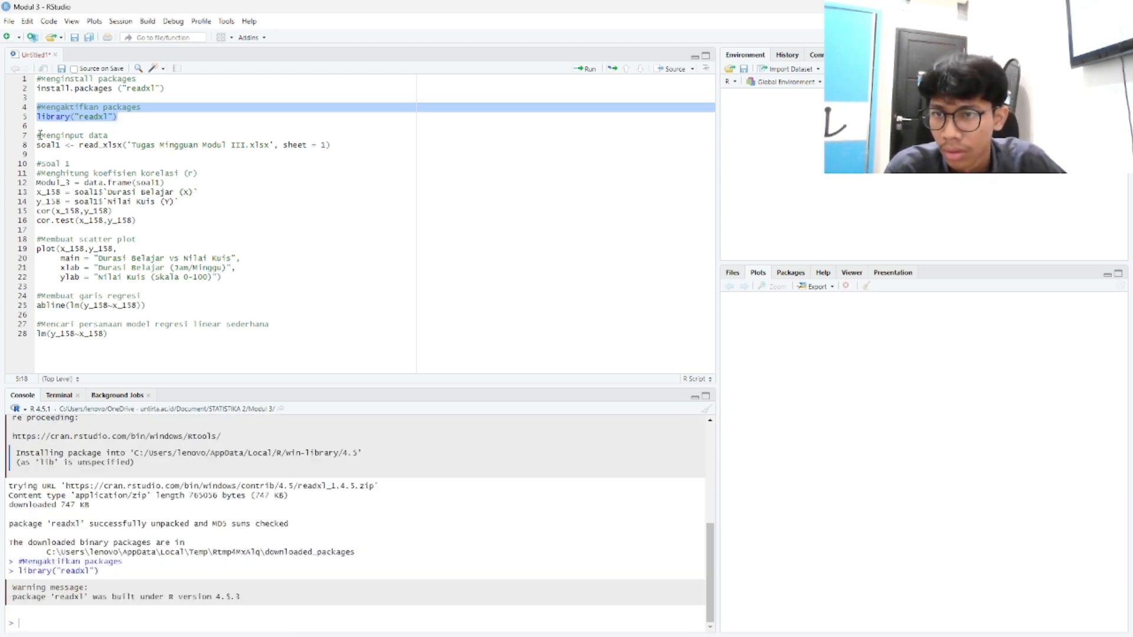
Run the code that reads sheet 1 of Tugas Mingguan Modul III.xlsx into soal1 and the Soal 1 correlation block with cor and cor.test.
left_click_drag(37, 135, 342, 148)
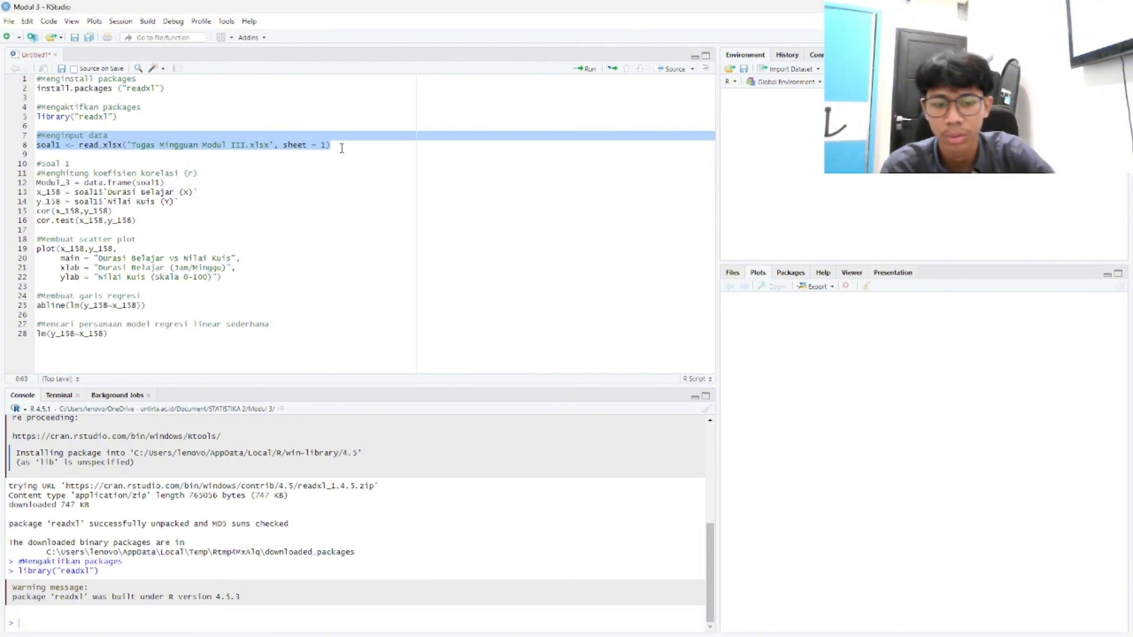
key("ctrl+Return")
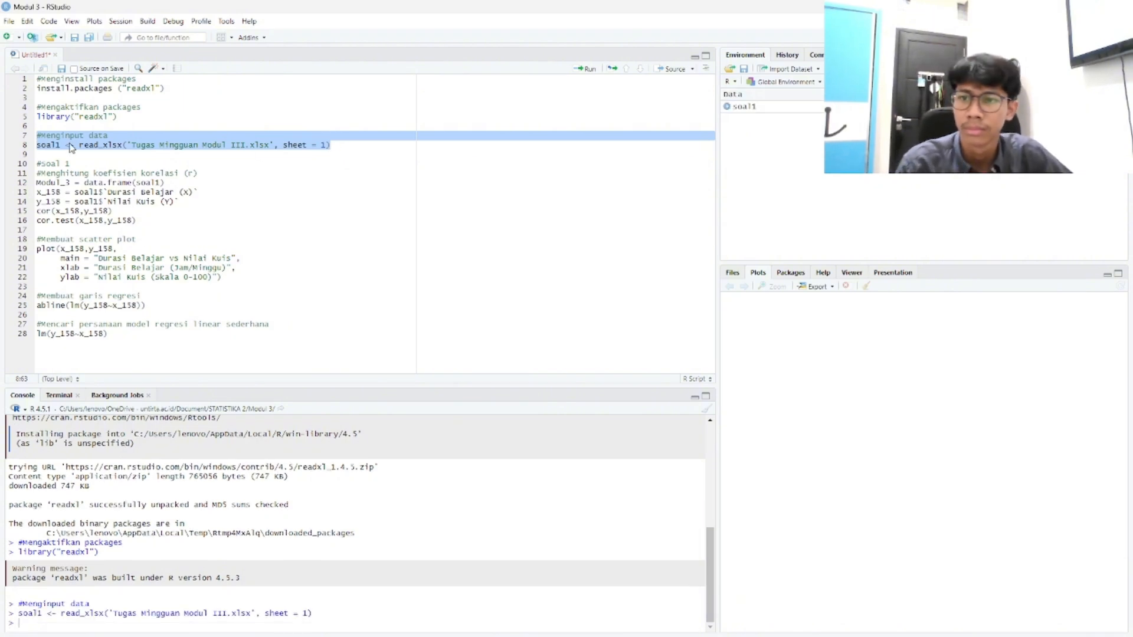
left_click_drag(37, 164, 173, 220)
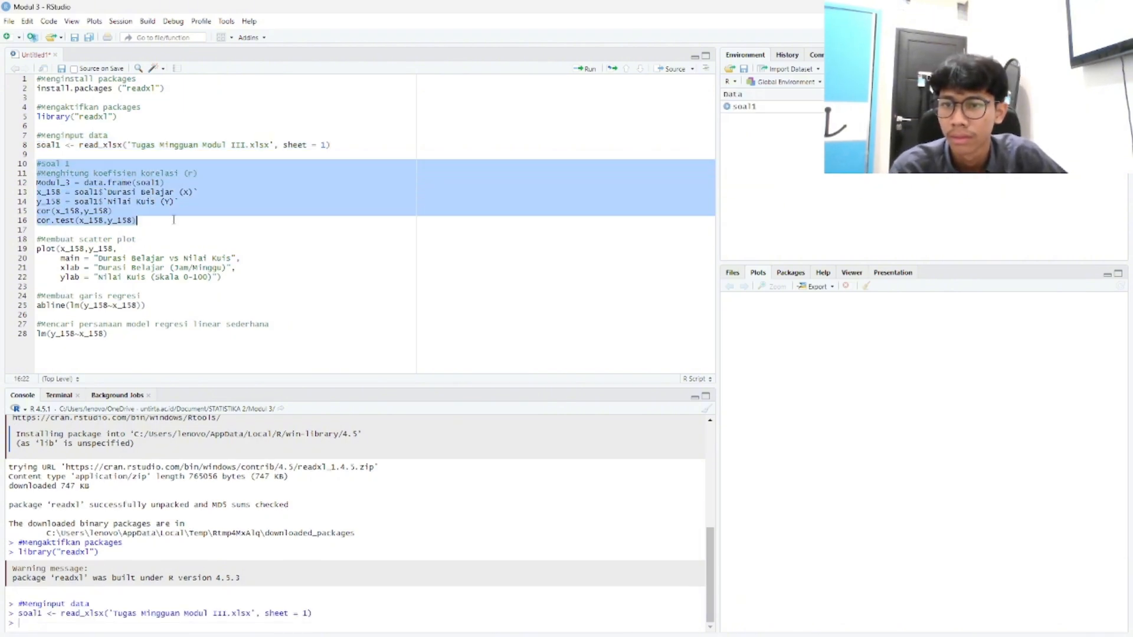
key("ctrl+Return")
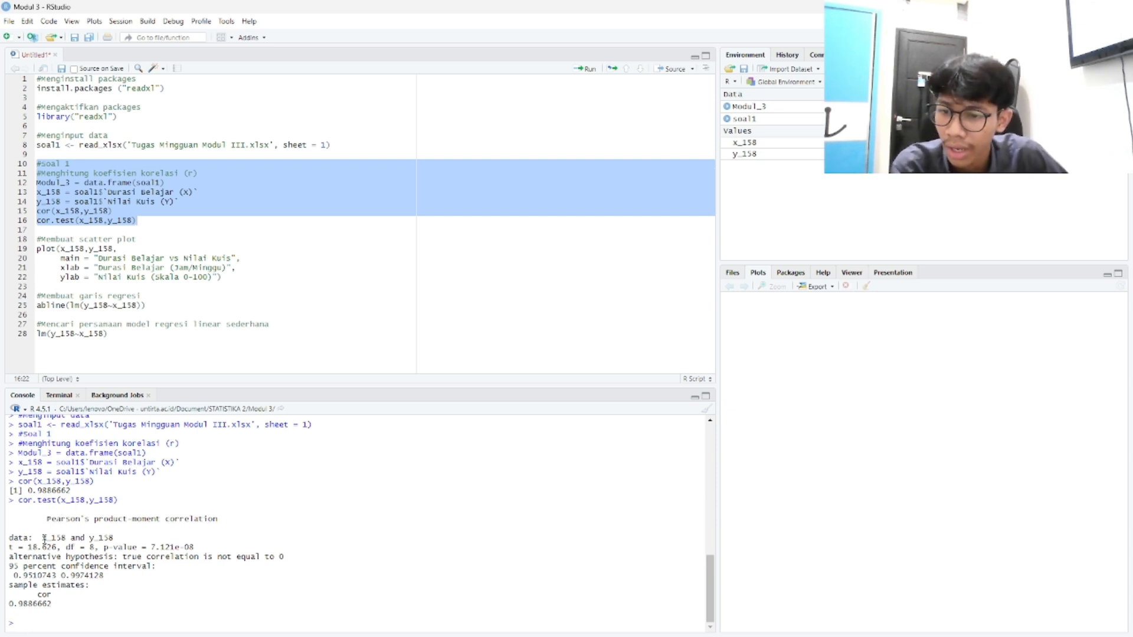
Examine the Pearson correlation output, covering the data variables, alternative hypothesis, 95 percent confidence interval and sample estimate.
left_click_drag(43, 539, 117, 536)
left_click(153, 535)
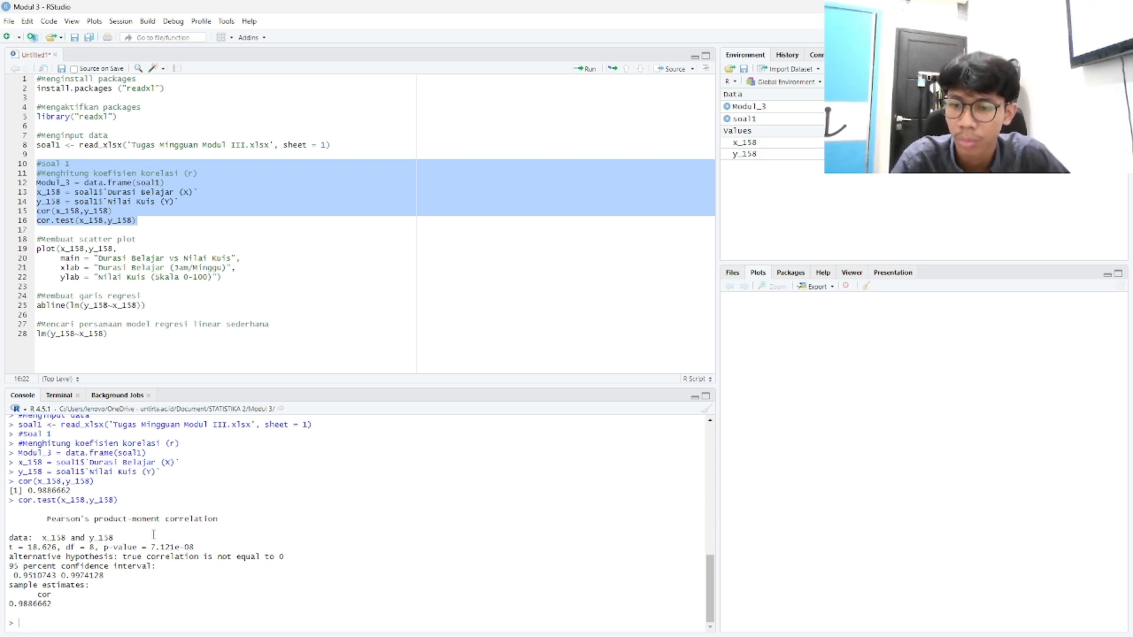
key("alt+Tab")
left_click_drag(523, 300, 687, 406)
key("alt+Tab")
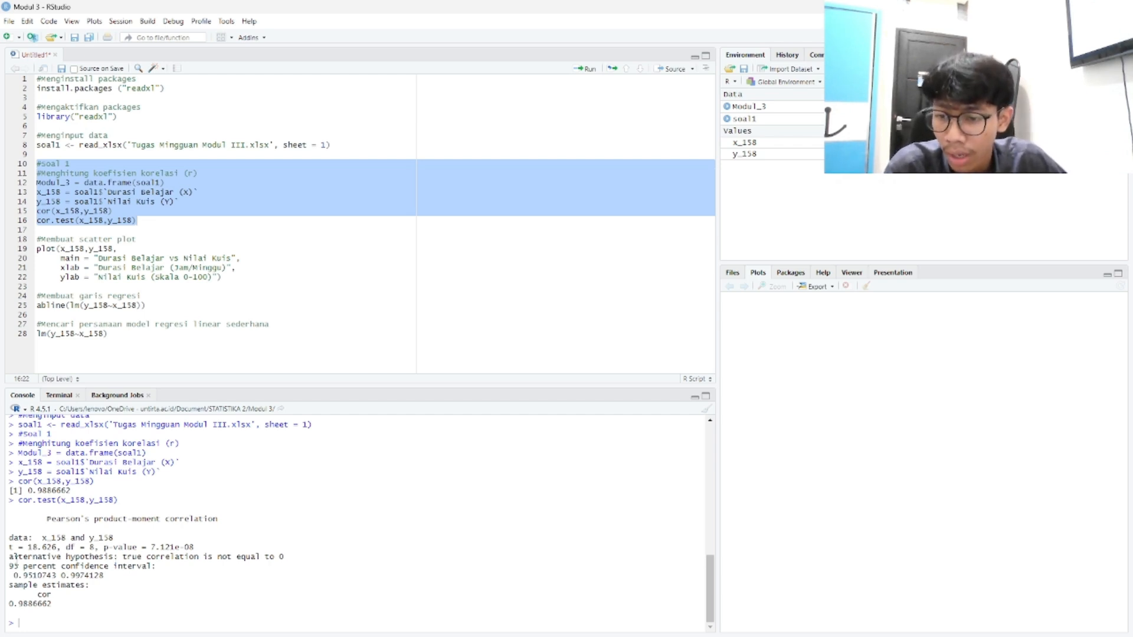
left_click_drag(10, 557, 293, 558)
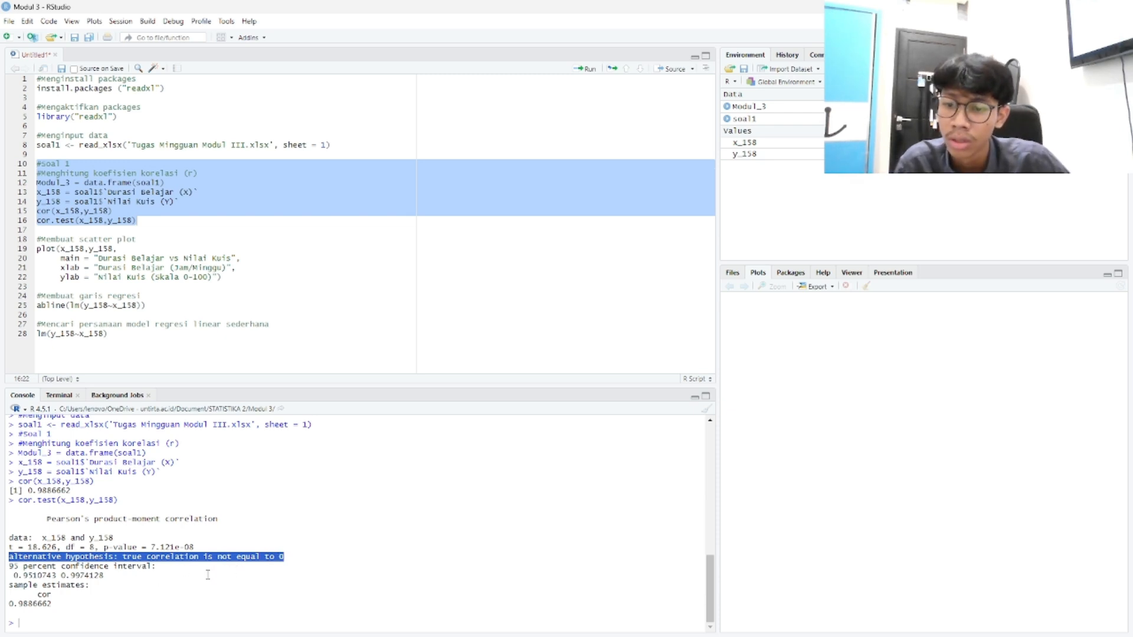
left_click(234, 557)
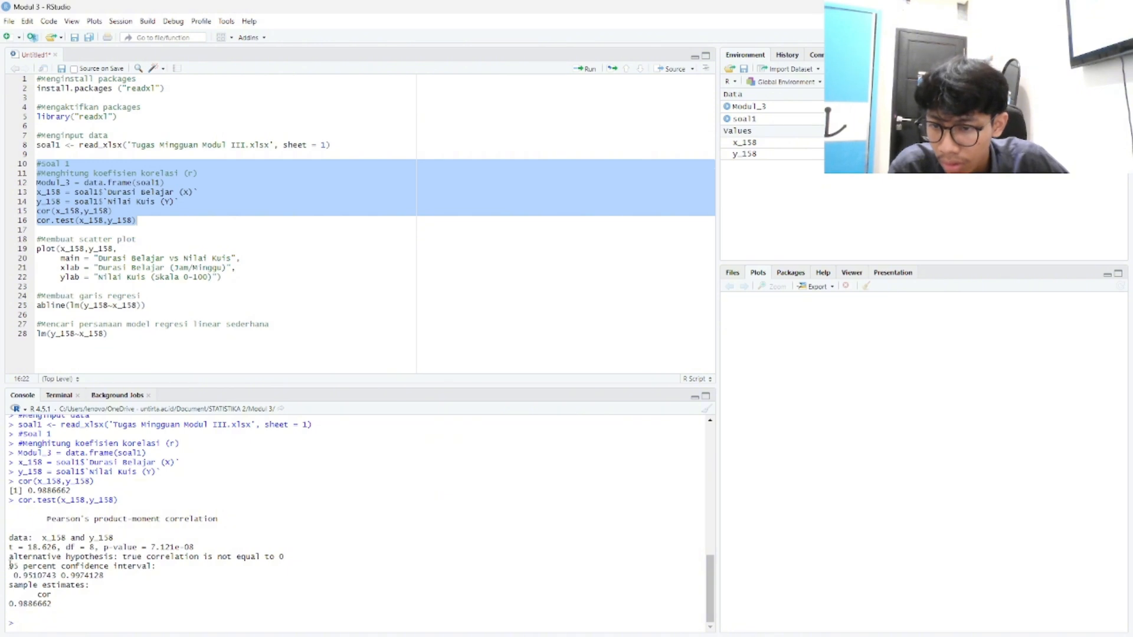
left_click_drag(9, 565, 160, 567)
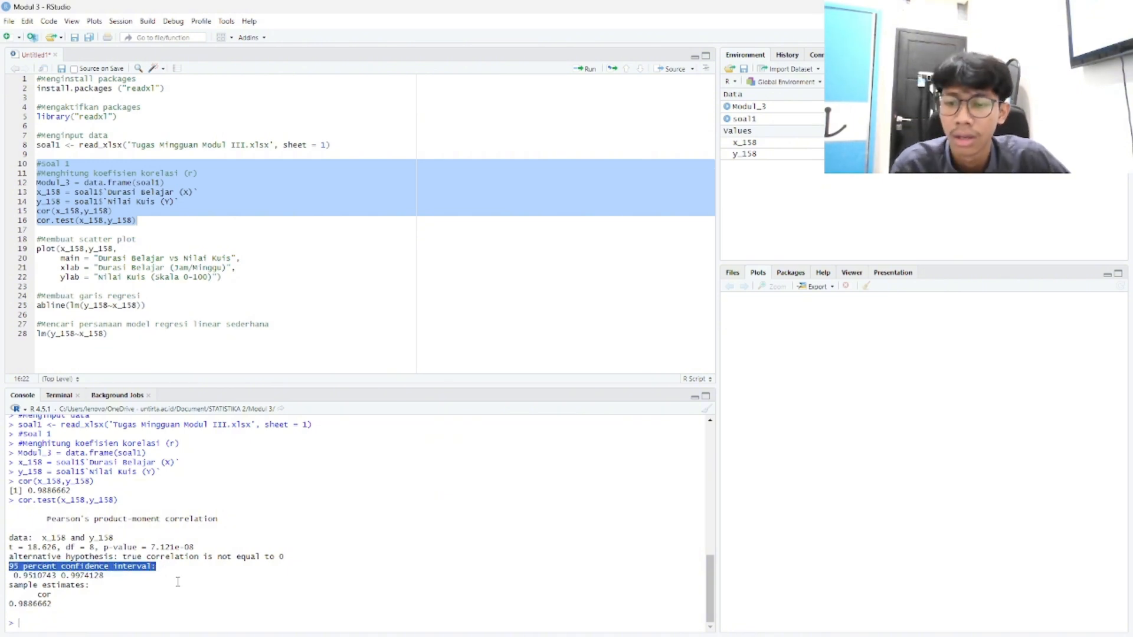
left_click(76, 577)
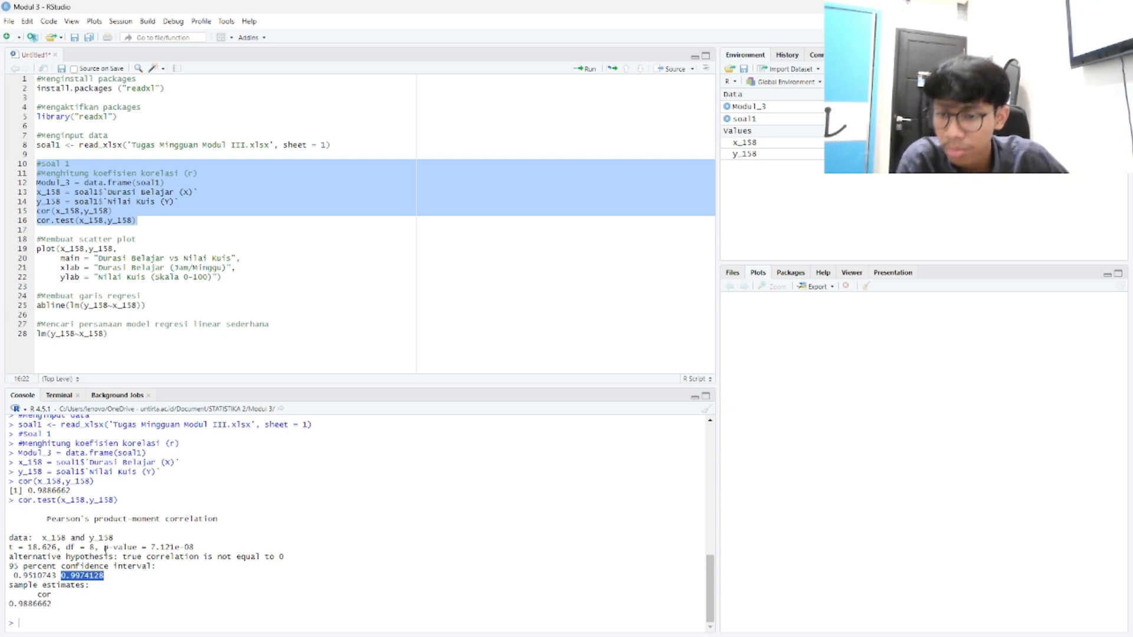
left_click(103, 578)
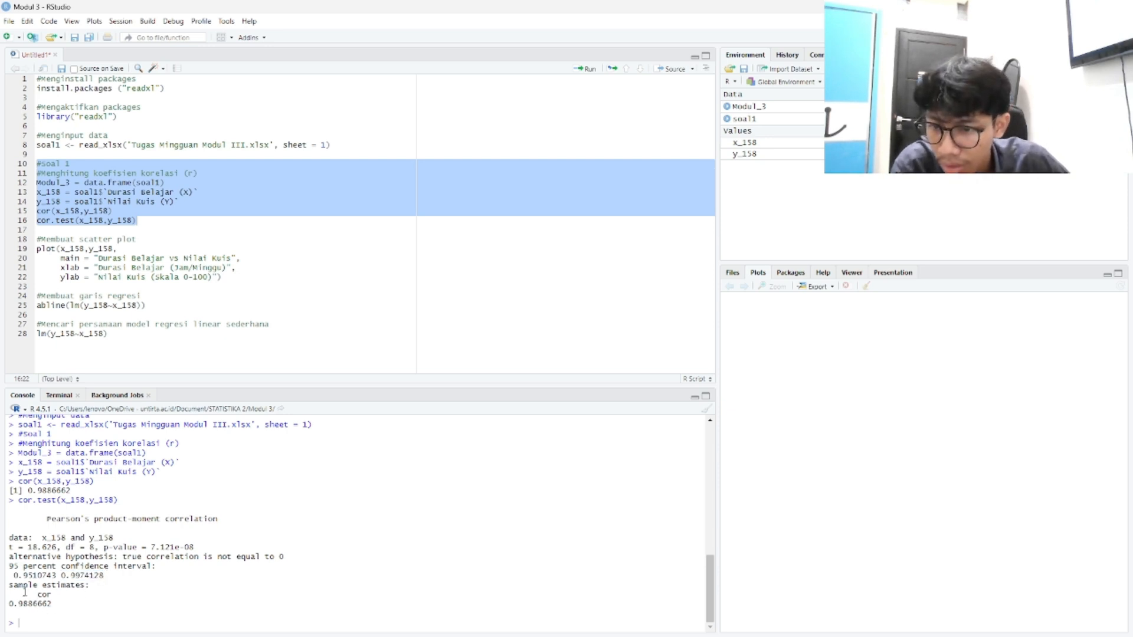
left_click_drag(11, 592, 62, 605)
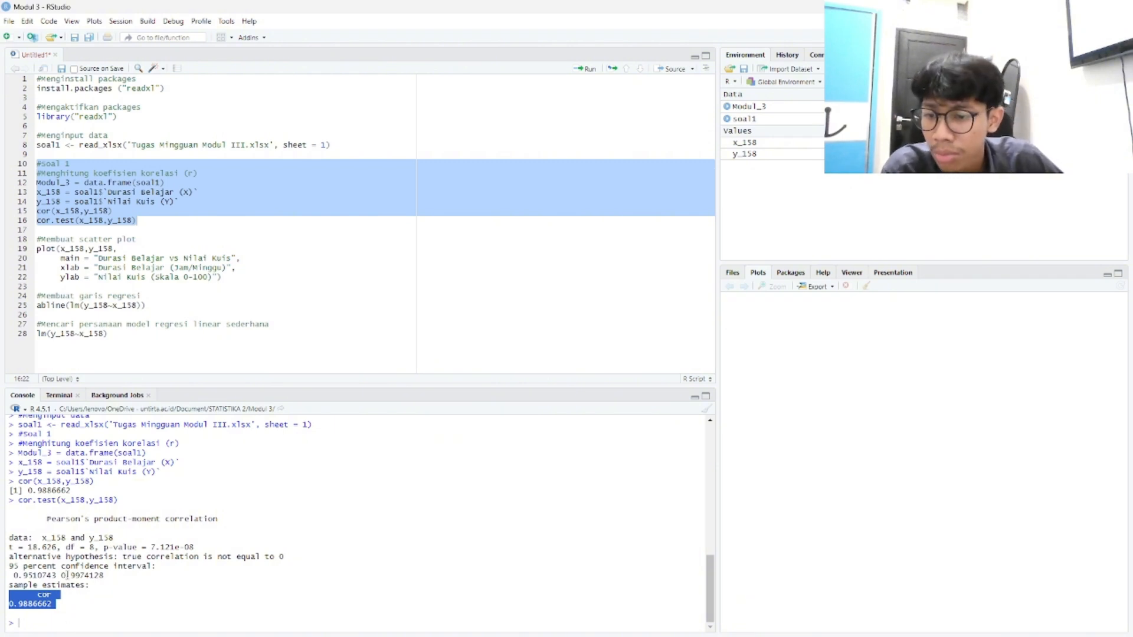
left_click(95, 589)
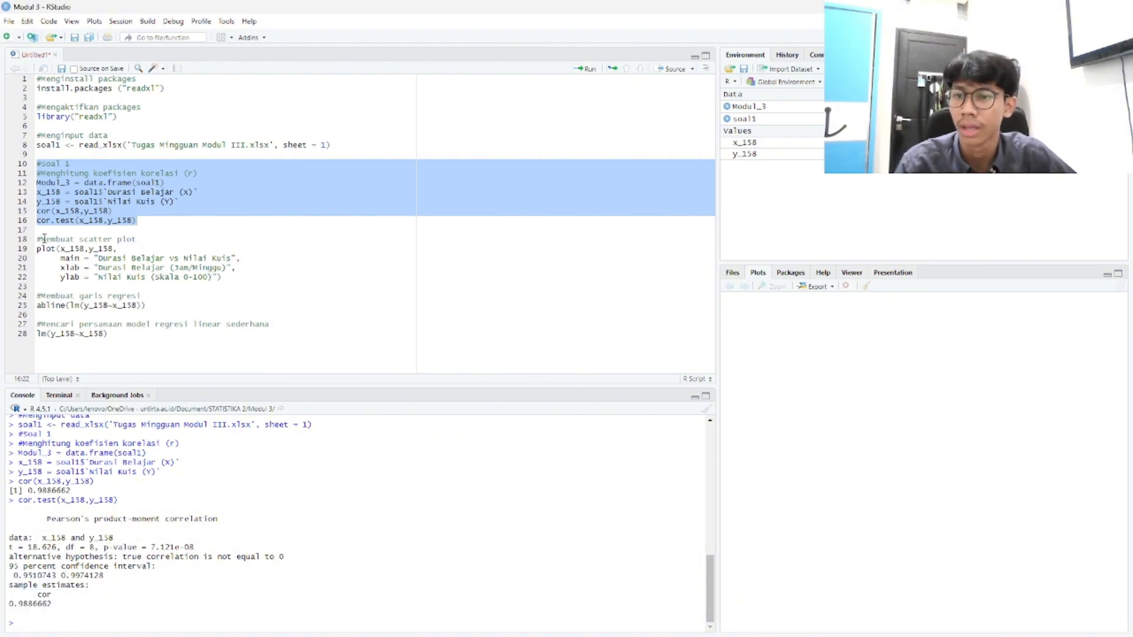
Run the scatter plot code for x_158 and y_158 and view the resulting plot enlarged in its own window.
left_click_drag(38, 240, 243, 278)
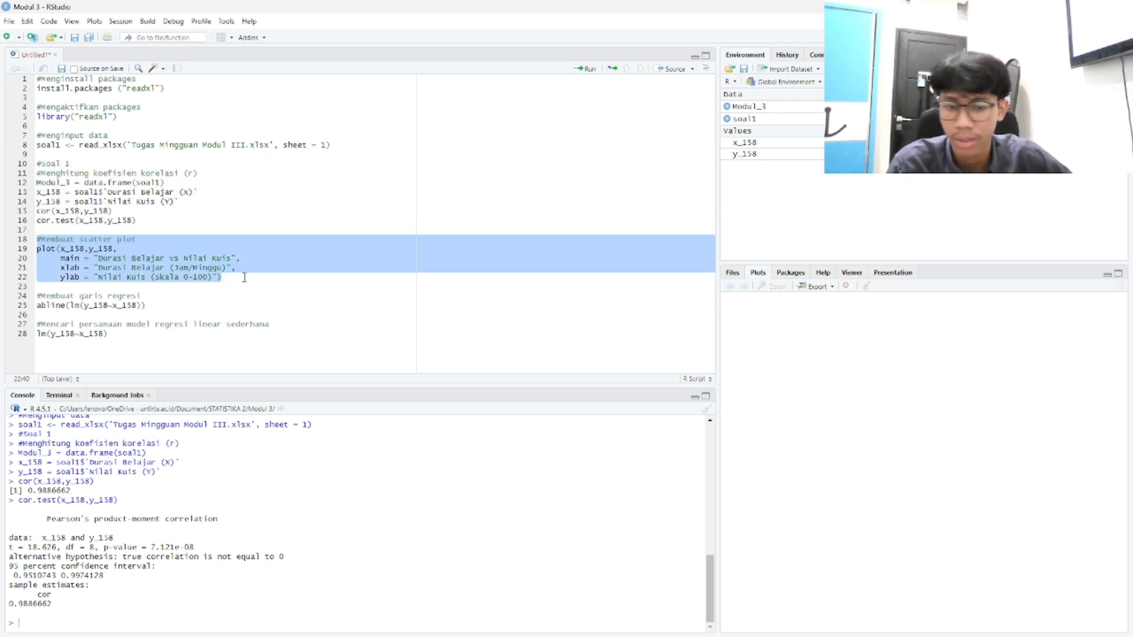
key("ctrl+Return")
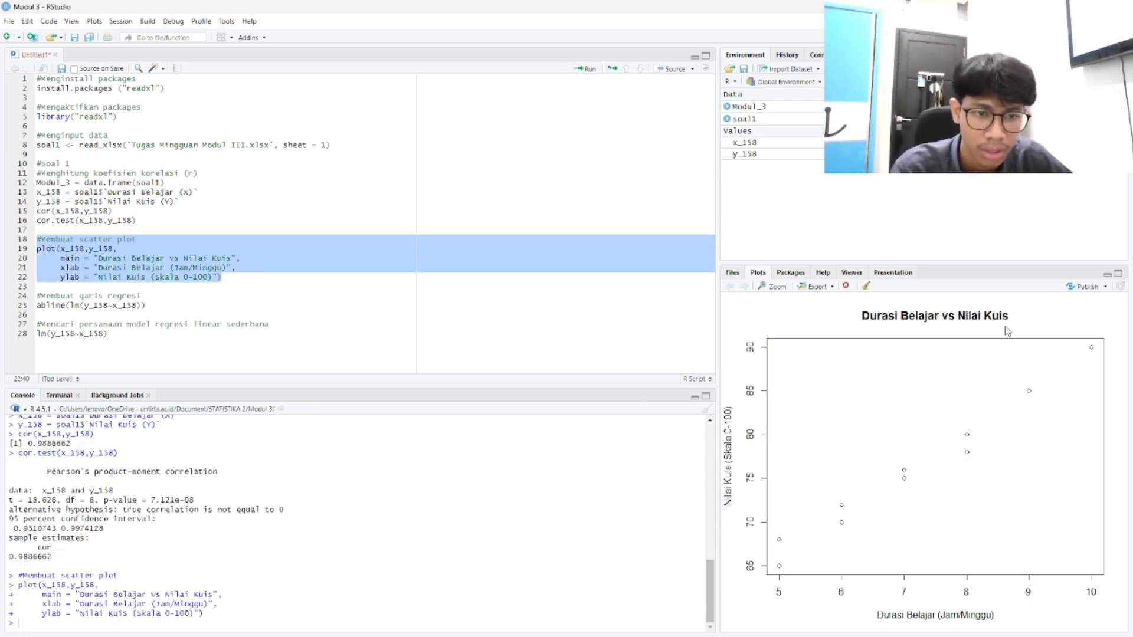
left_click(776, 287)
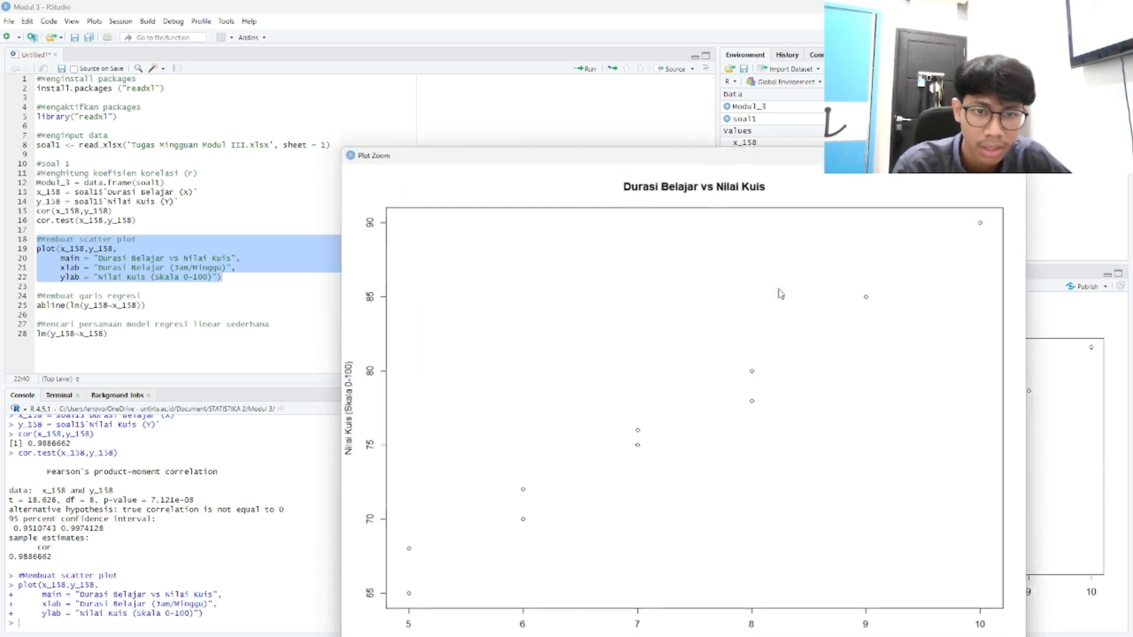
left_click(993, 150)
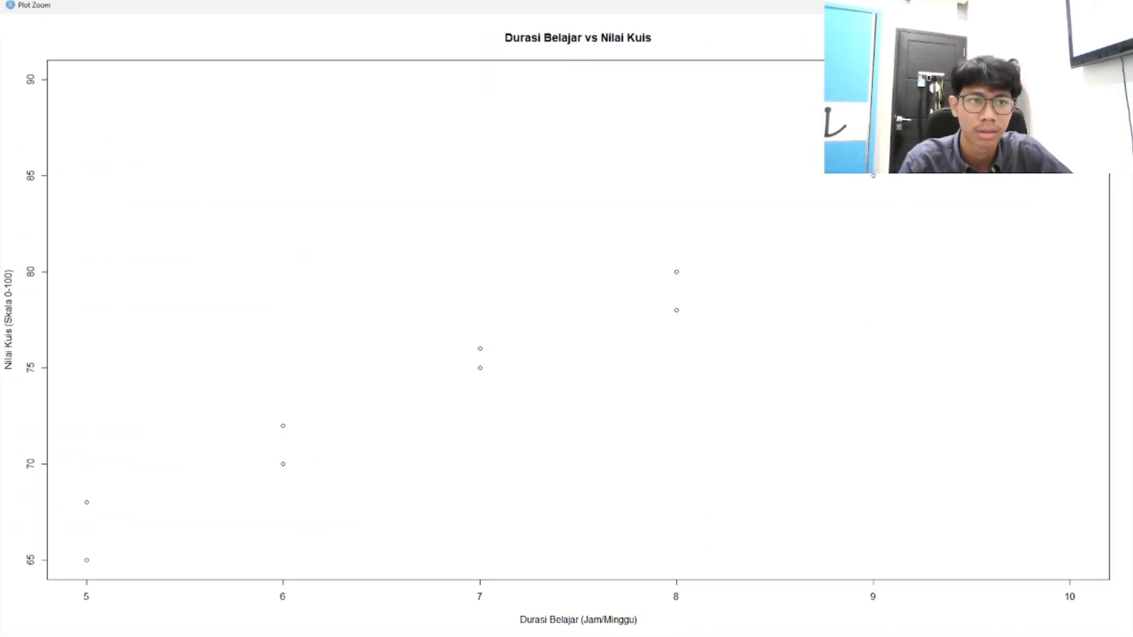
left_click(1093, 6)
left_click_drag(731, 156, 621, 95)
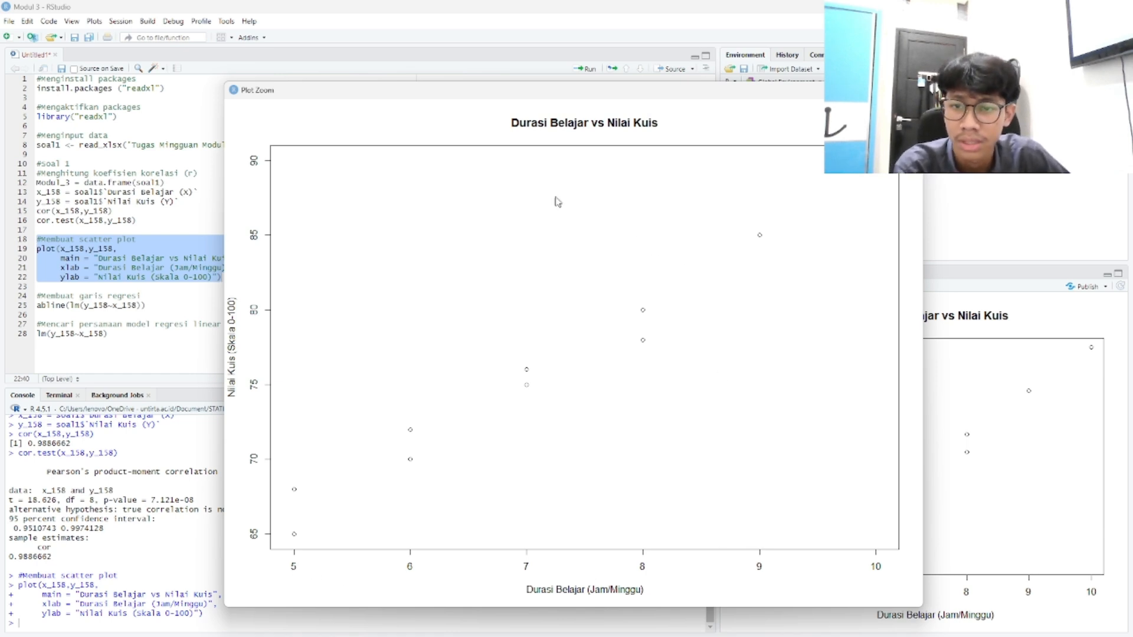
left_click_drag(579, 93, 642, 96)
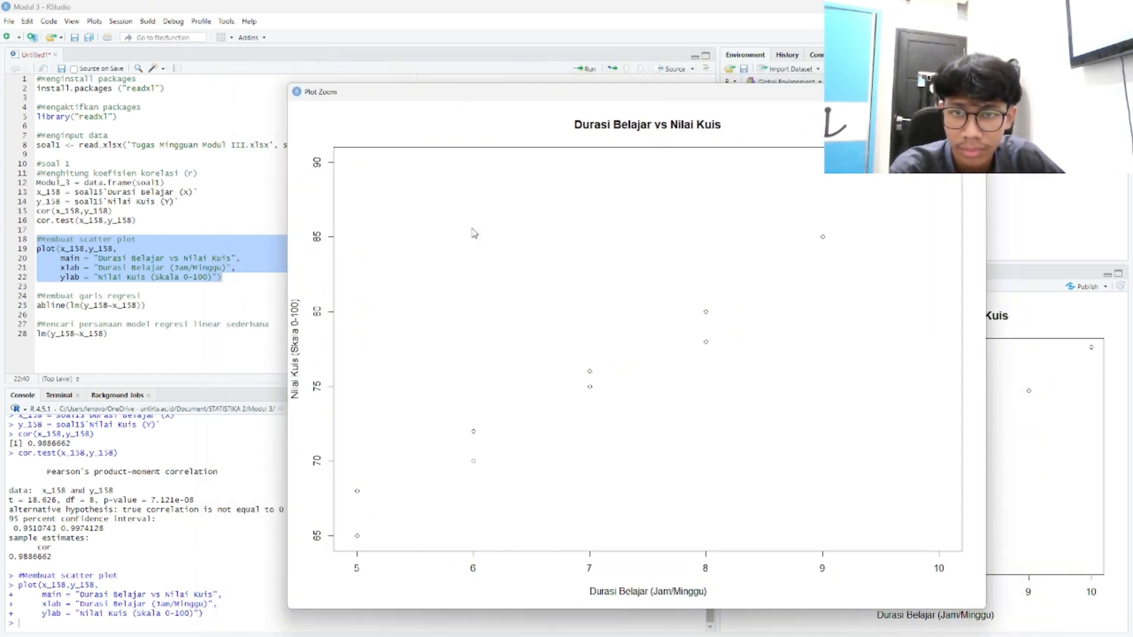
Examine the correlation test's p-value, the Durasi Belajar (X) and Nilai Kuis (Y) variables in the script, and the enlarged scatter plot.
left_click_drag(151, 500, 201, 502)
key("alt+Tab")
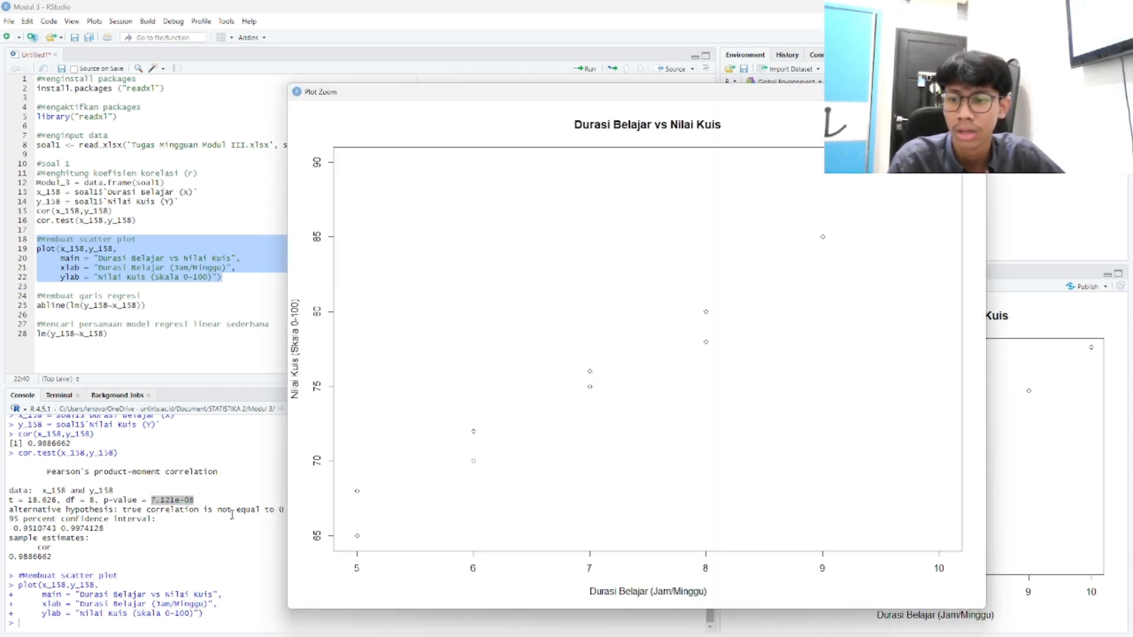
left_click(30, 549)
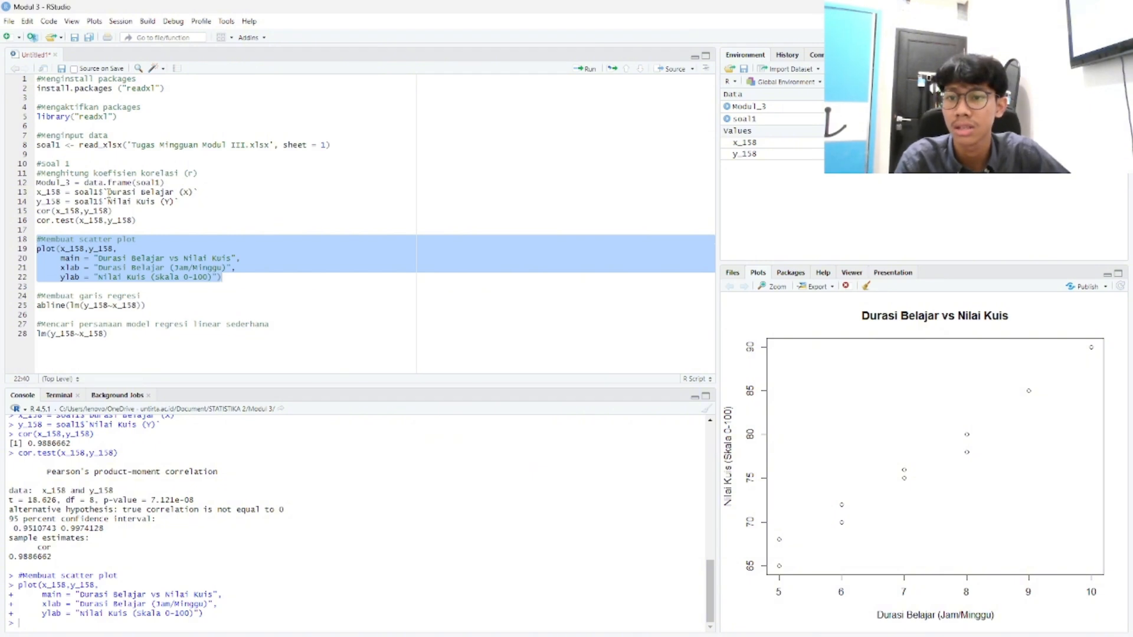
left_click_drag(108, 192, 198, 192)
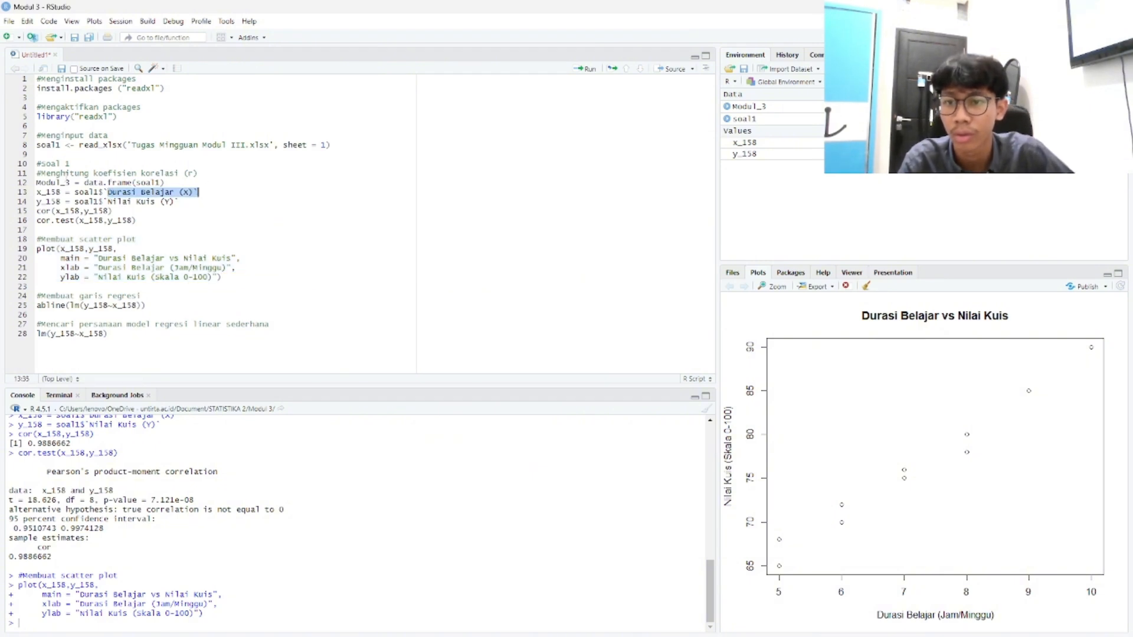
left_click_drag(108, 202, 176, 202)
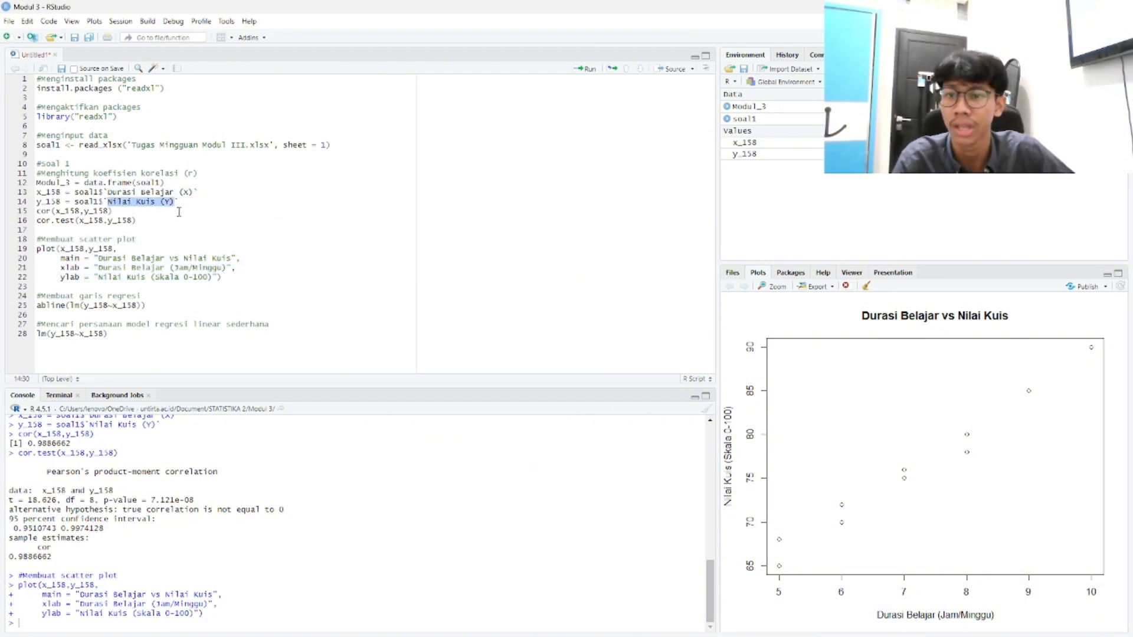
left_click(179, 202)
left_click(773, 286)
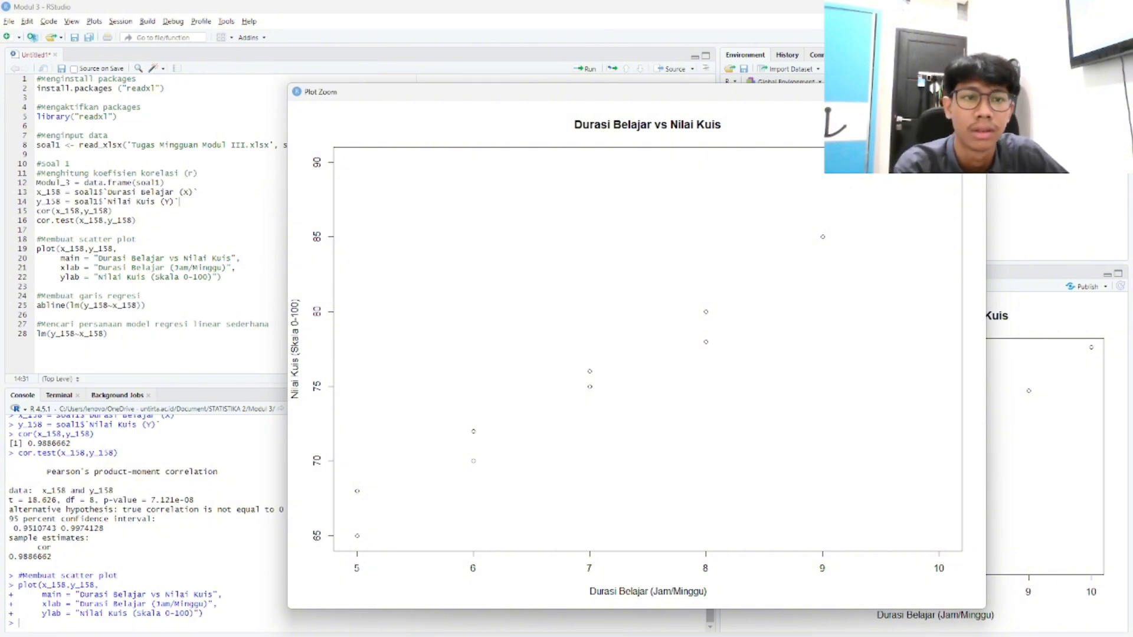
left_click(973, 92)
Run the abline code to add the regression line to the scatter plot, and view the plot enlarged.
left_click(39, 297)
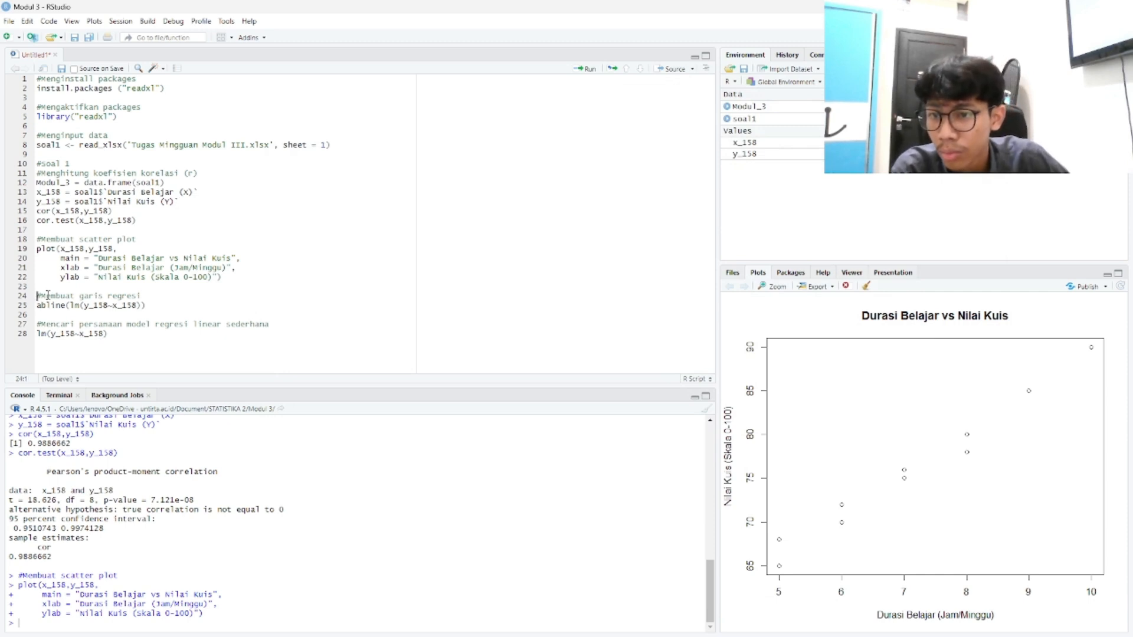
left_click(186, 312, "shift")
key("ctrl+Return")
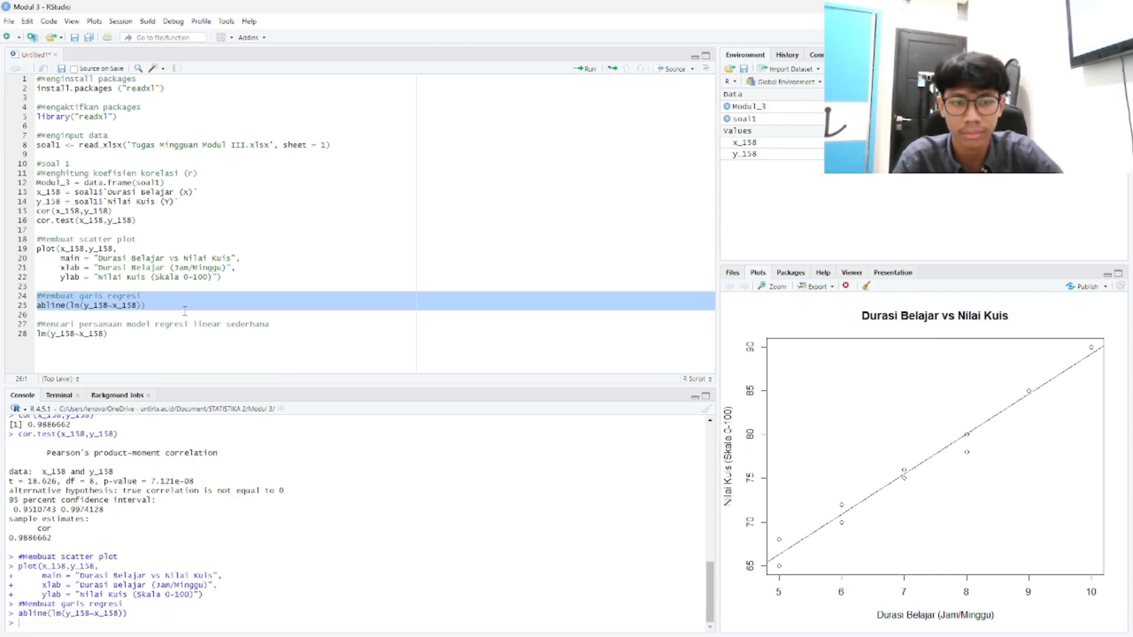
left_click(775, 287)
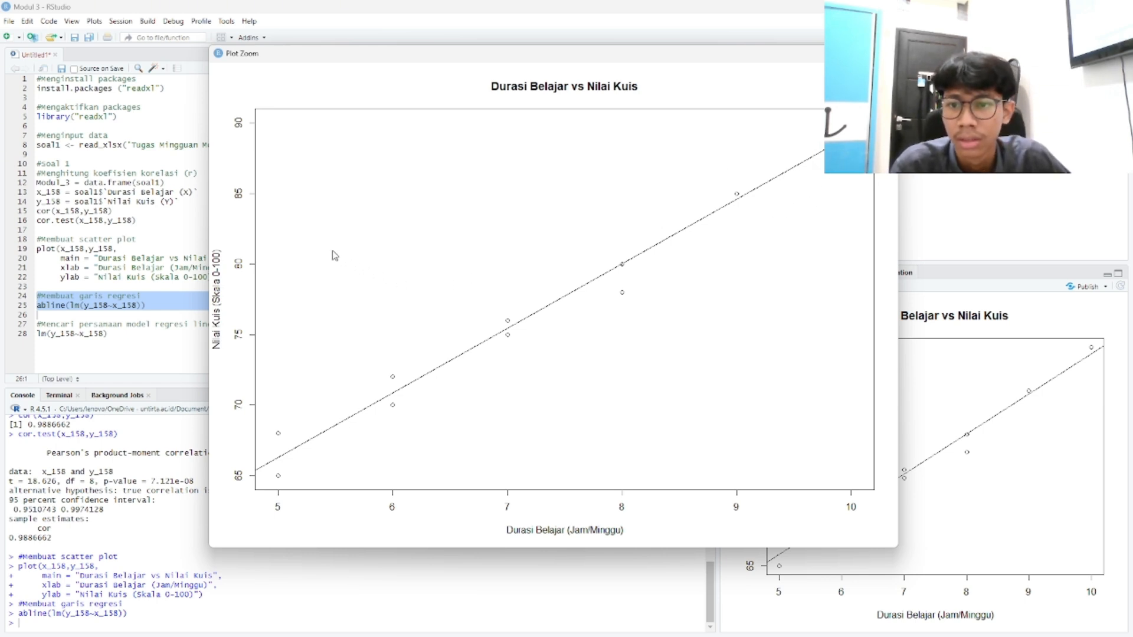
left_click_drag(388, 61, 551, 71)
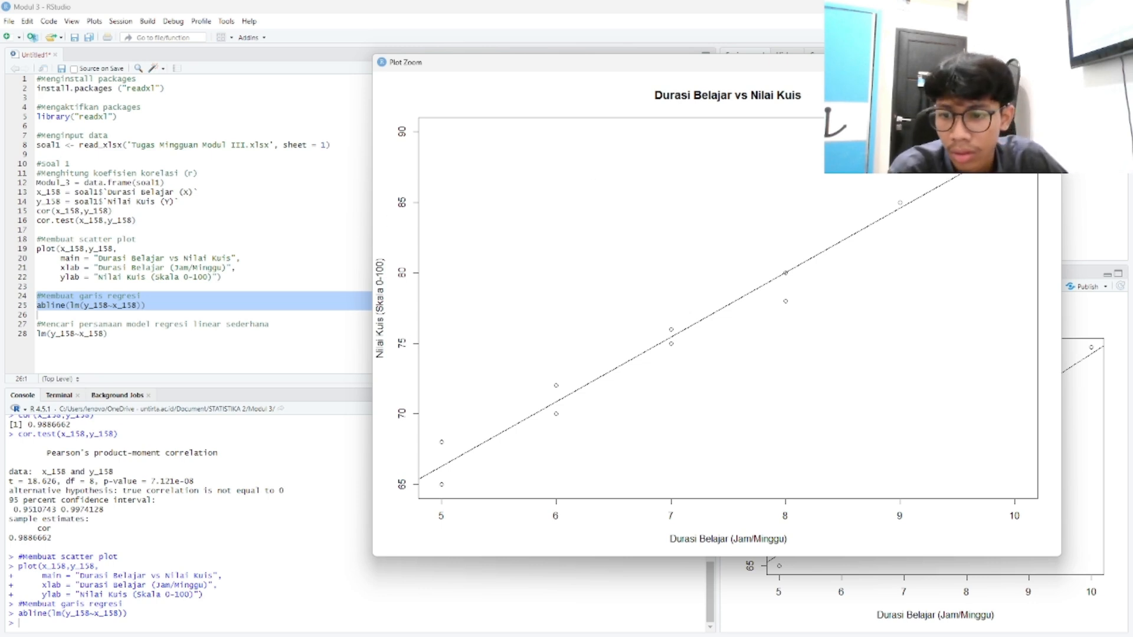
left_click(1047, 62)
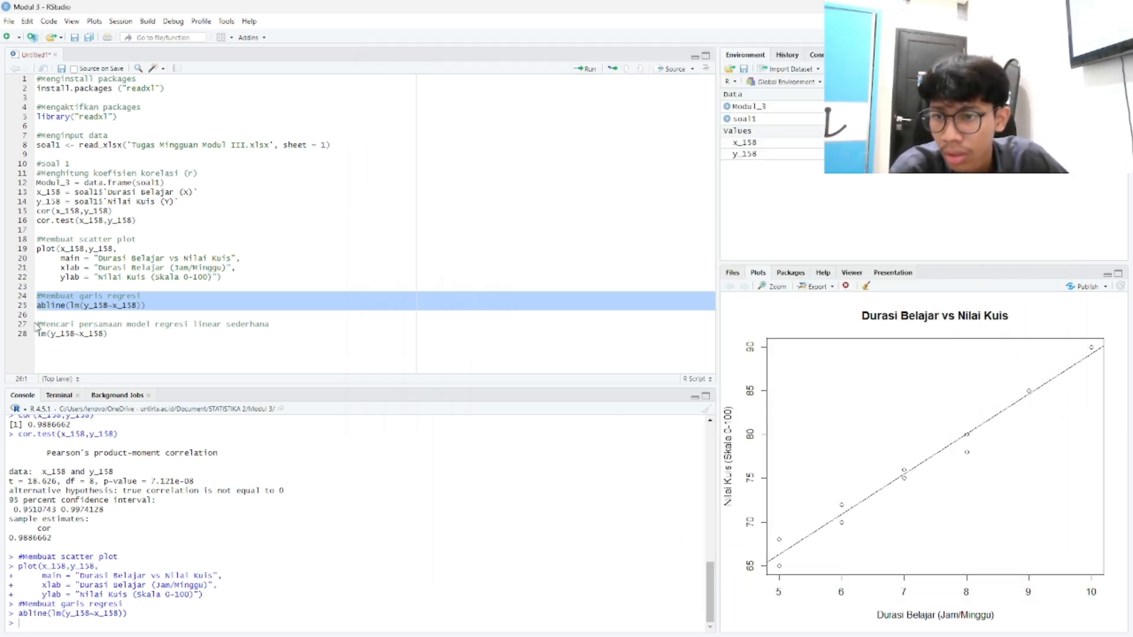
Run the simple linear regression model lm(y_158~x_158) and examine the intercept in its coefficients.
left_click_drag(37, 324, 151, 342)
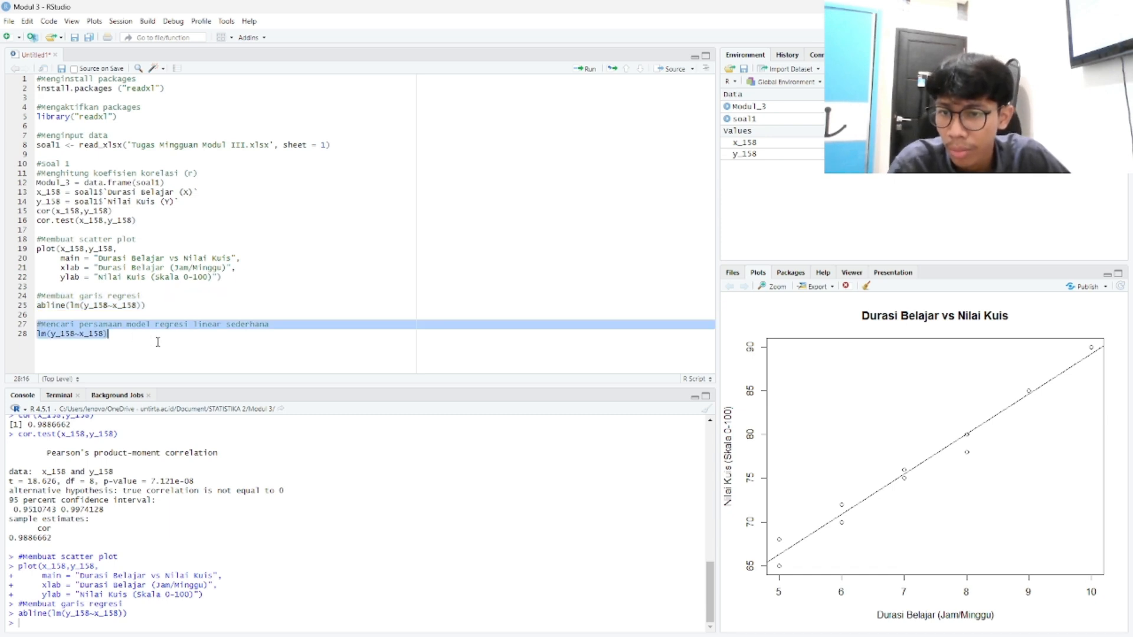
key("ctrl+Return")
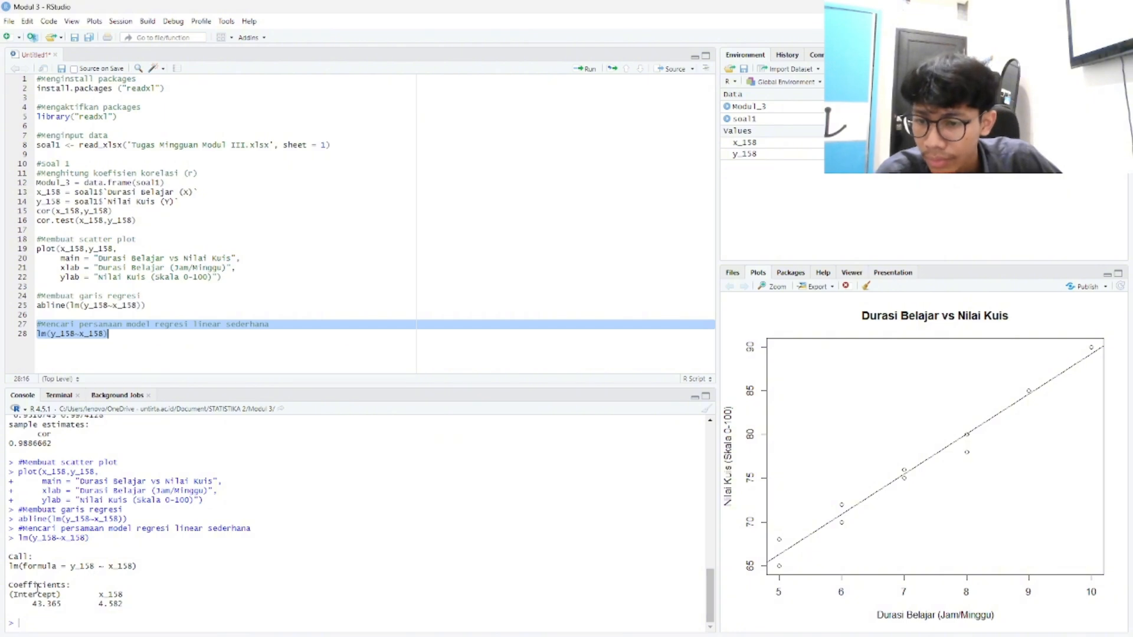
left_click_drag(10, 595, 64, 604)
left_click(12, 583)
left_click(73, 594)
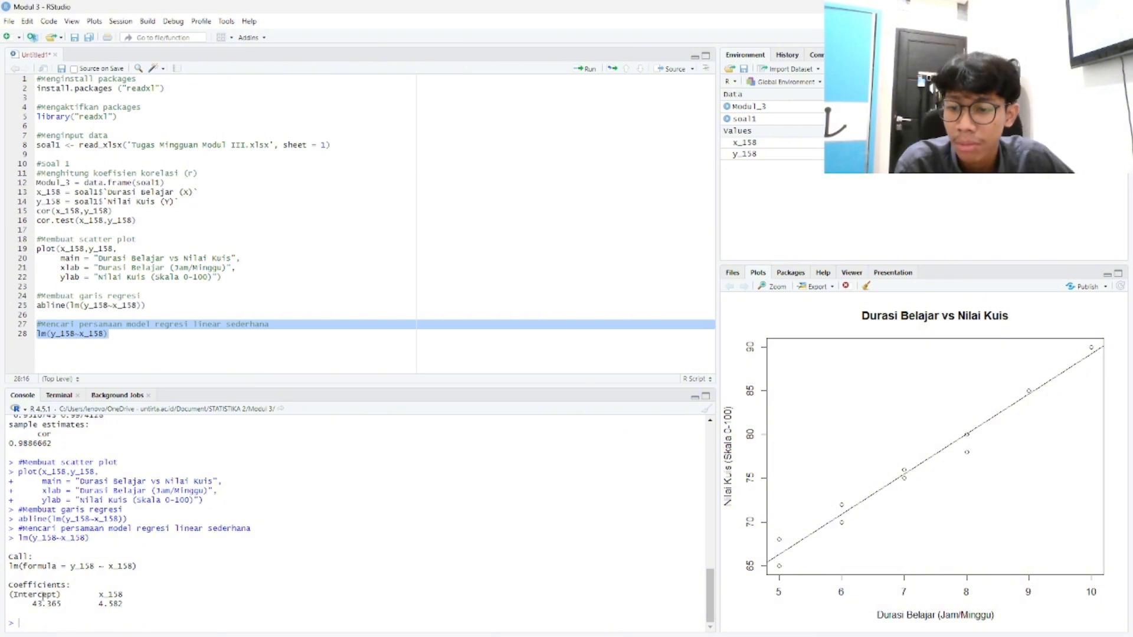
Examine the intercept and the x_158 slope coefficient in the regression model output.
left_click_drag(31, 603, 120, 604)
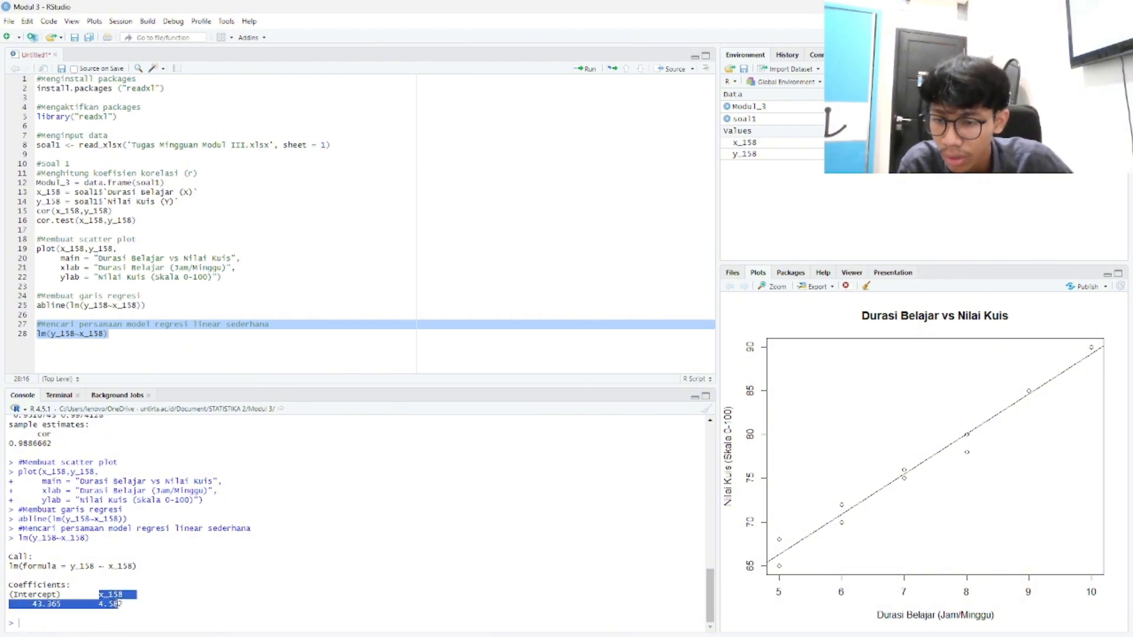
left_click(122, 586)
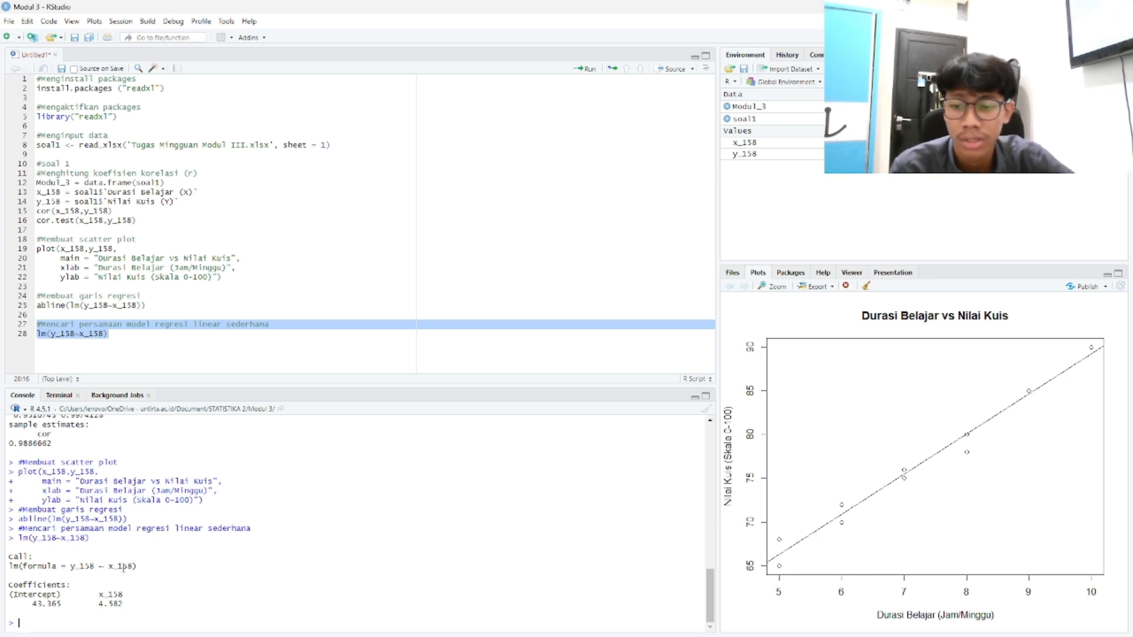
left_click_drag(95, 604, 129, 605)
left_click(148, 547)
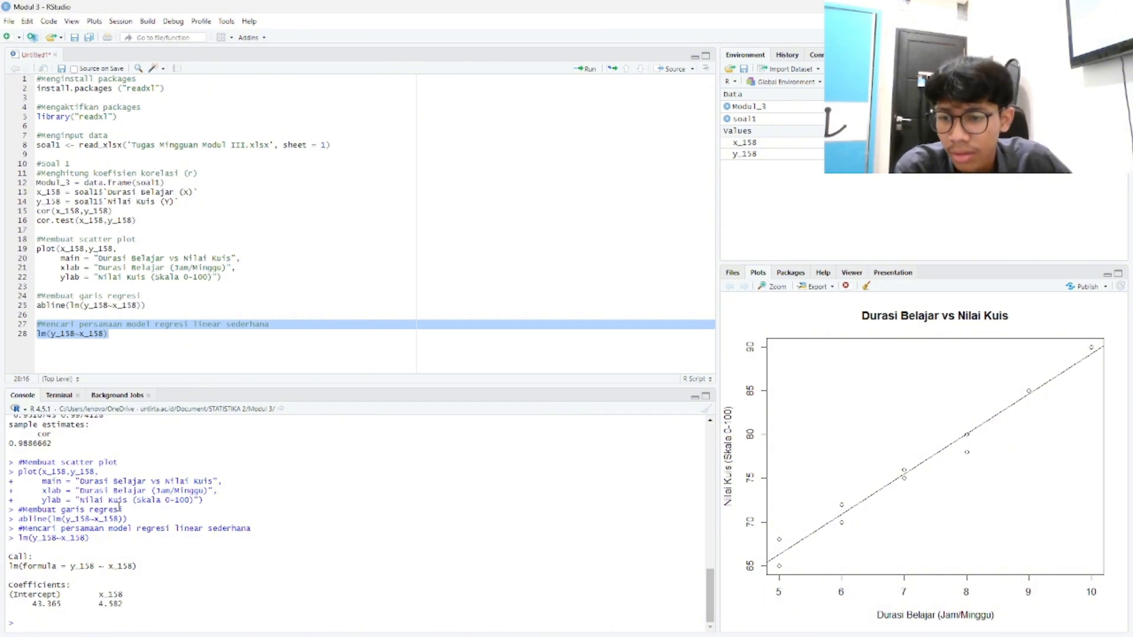
Review questions a to d under Tentukan in the Modul III - Korelasi dan Regresi PDF in Opera, and return to RStudio.
key("alt+Tab")
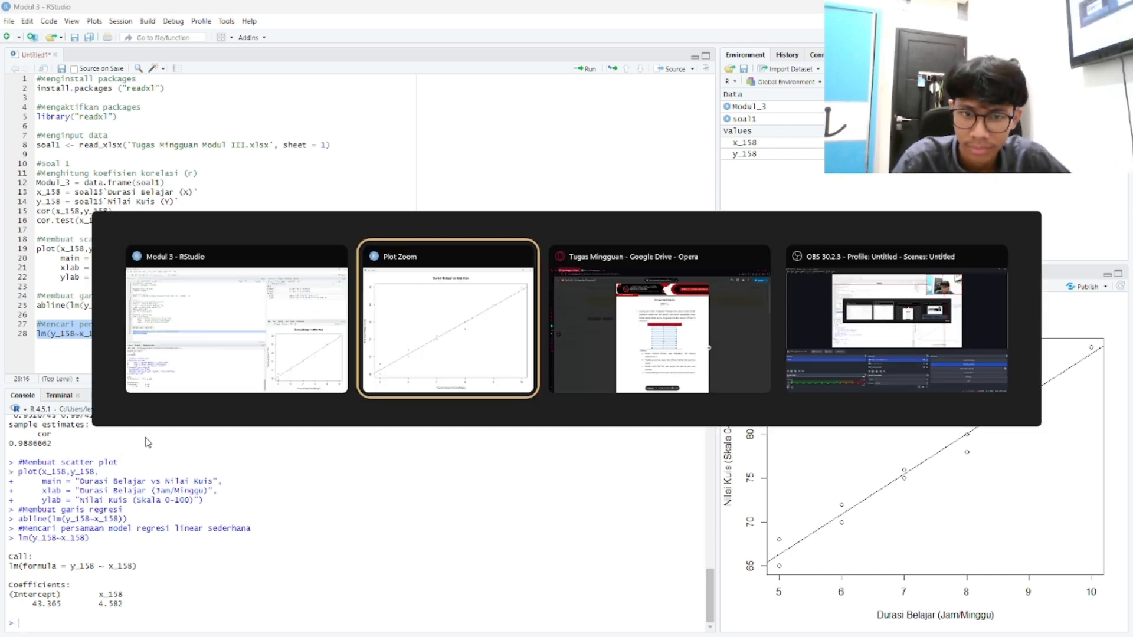
key("alt+Tab")
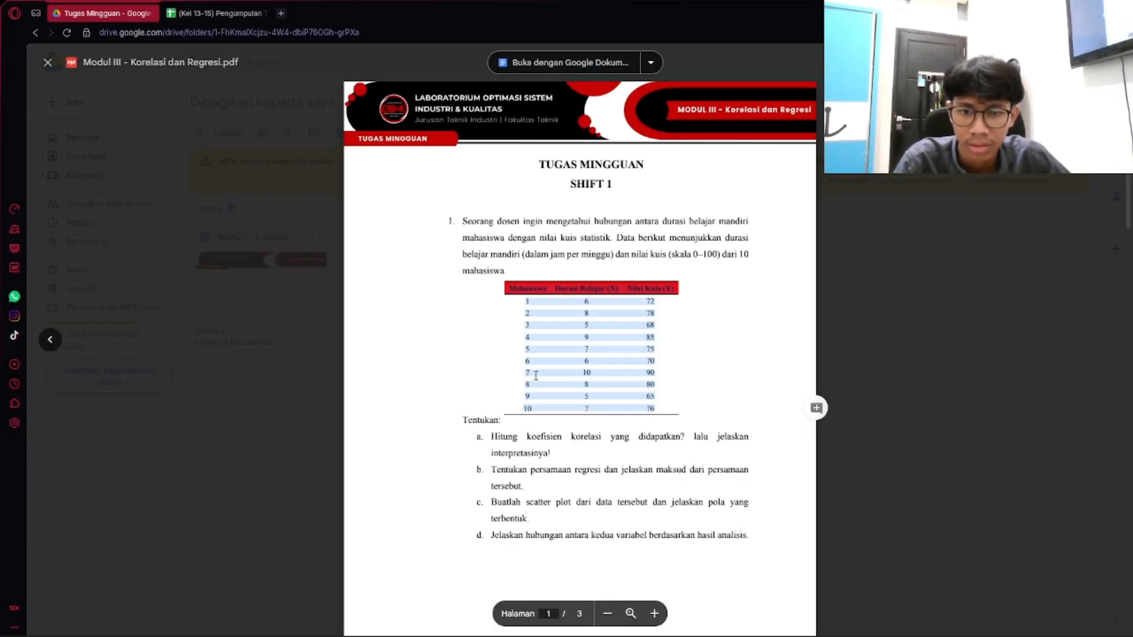
scroll(527, 425, "down", 1)
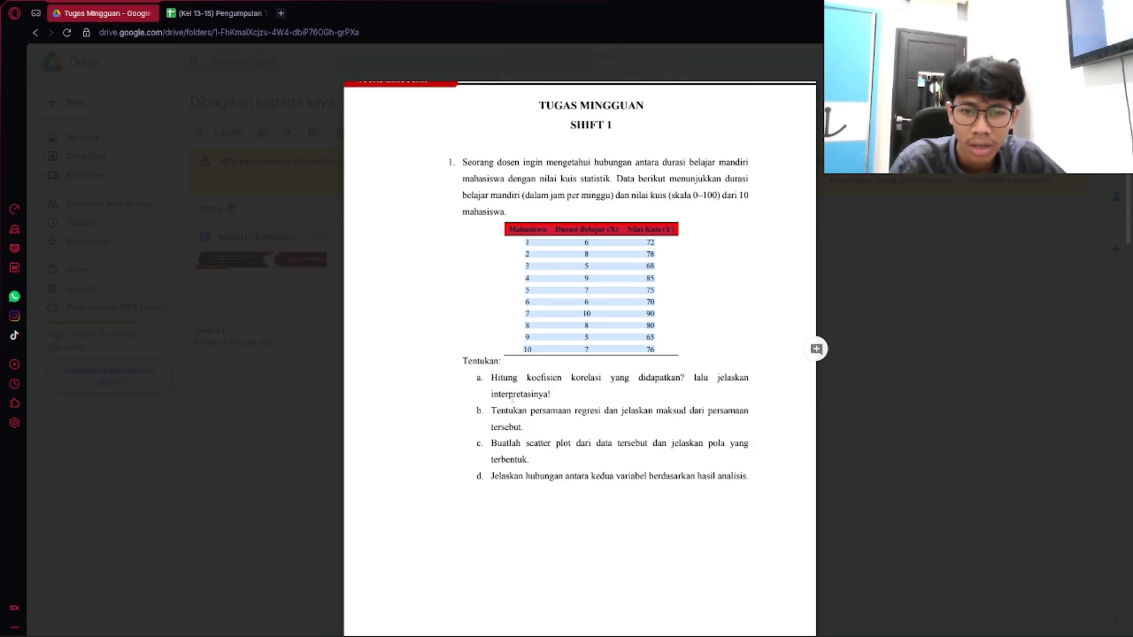
left_click_drag(464, 359, 767, 485)
left_click(727, 515)
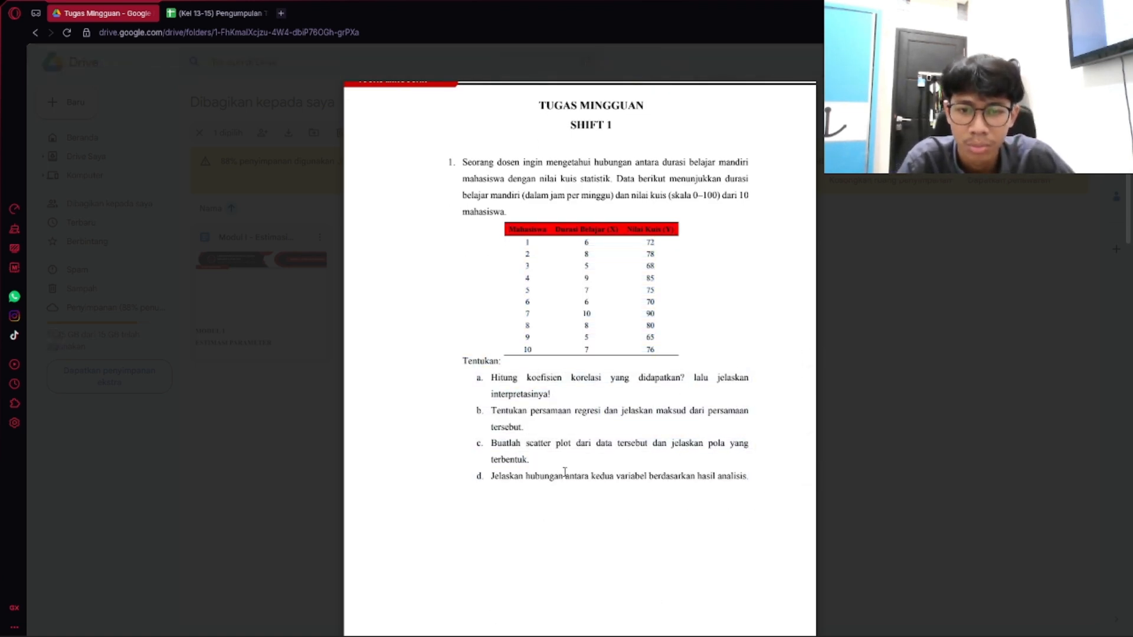
left_click_drag(492, 380, 574, 393)
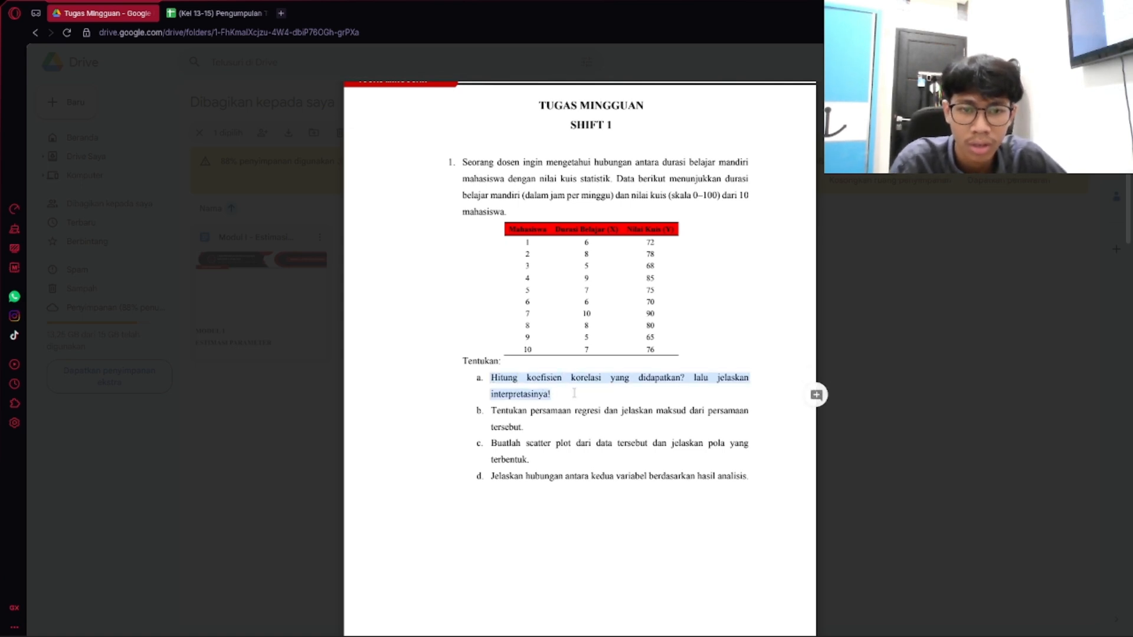
left_click(558, 412)
left_click_drag(490, 411, 739, 481)
left_click(535, 451)
left_click(543, 463)
double_click(501, 479)
left_click(731, 505)
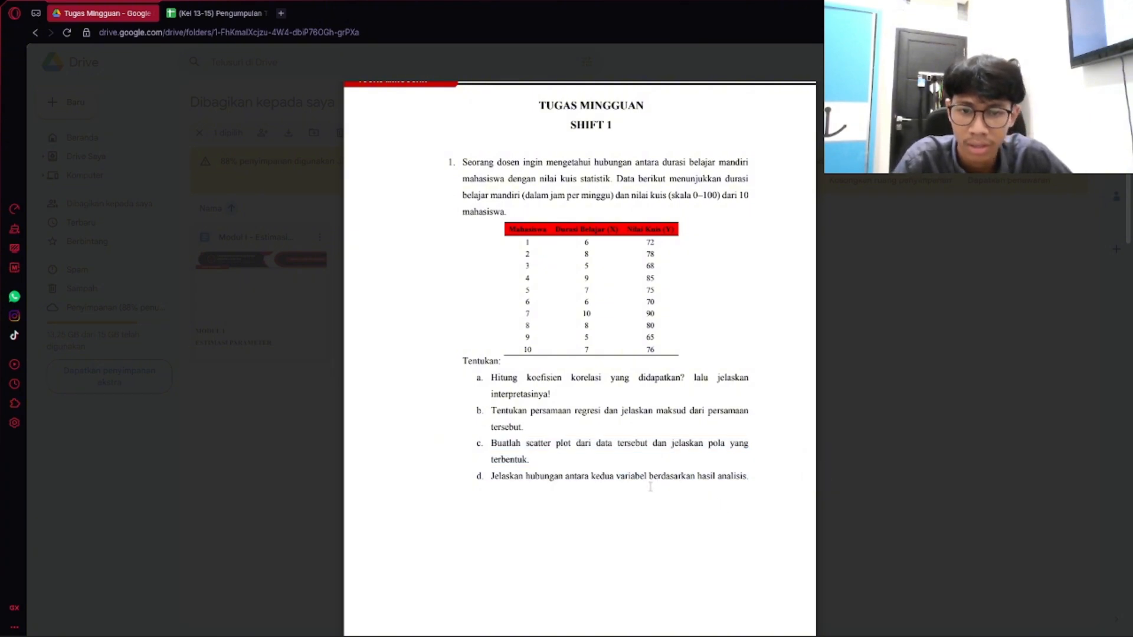
key("alt+Tab")
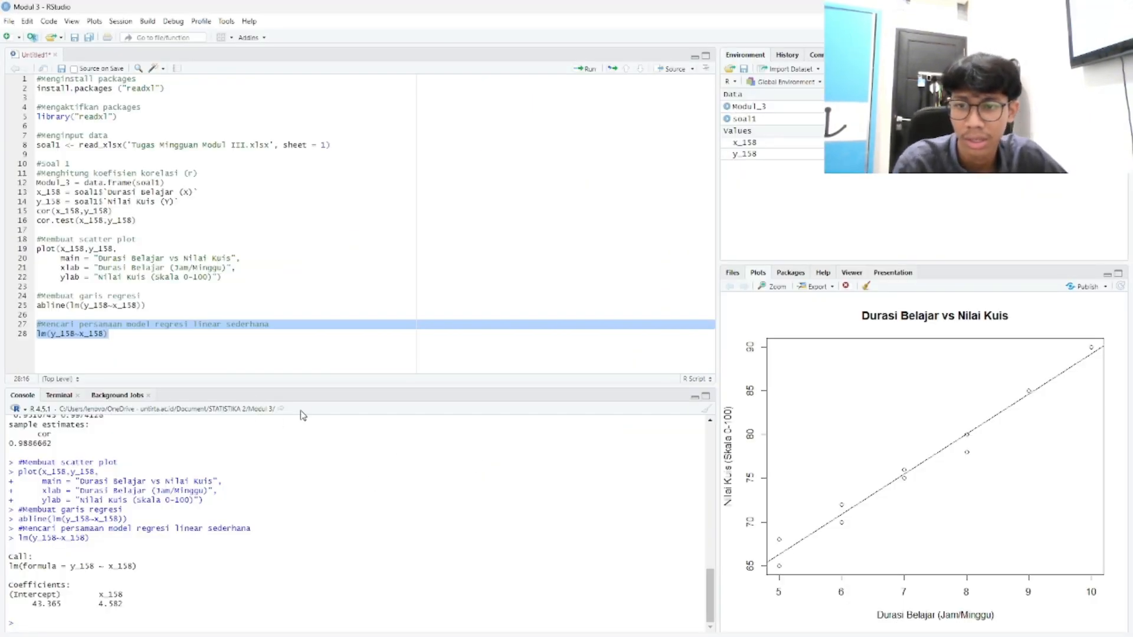